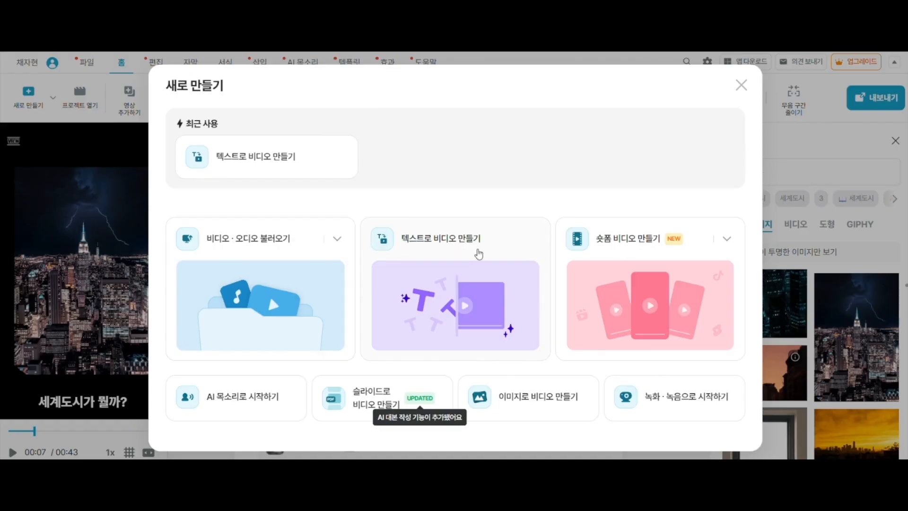
Start creating a video from text and look through the recommended video styles
left_click(424, 303)
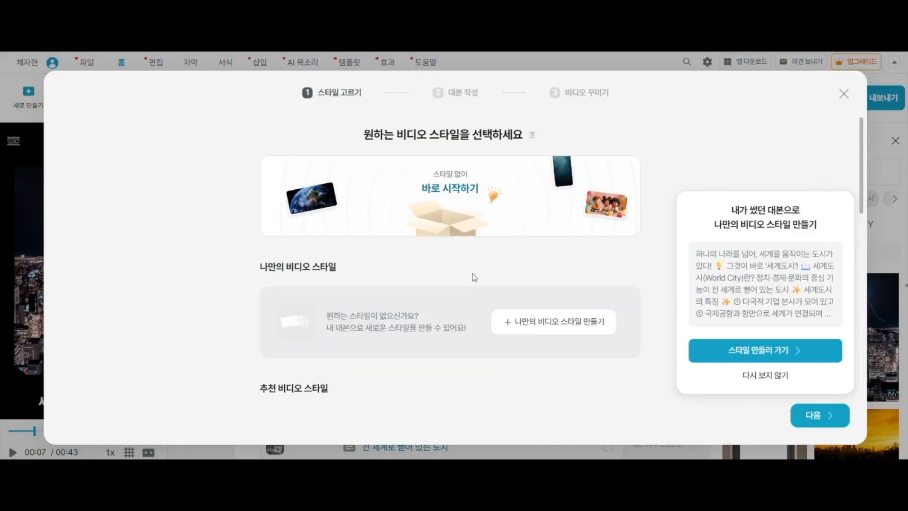
scroll(474, 277, "down", 5)
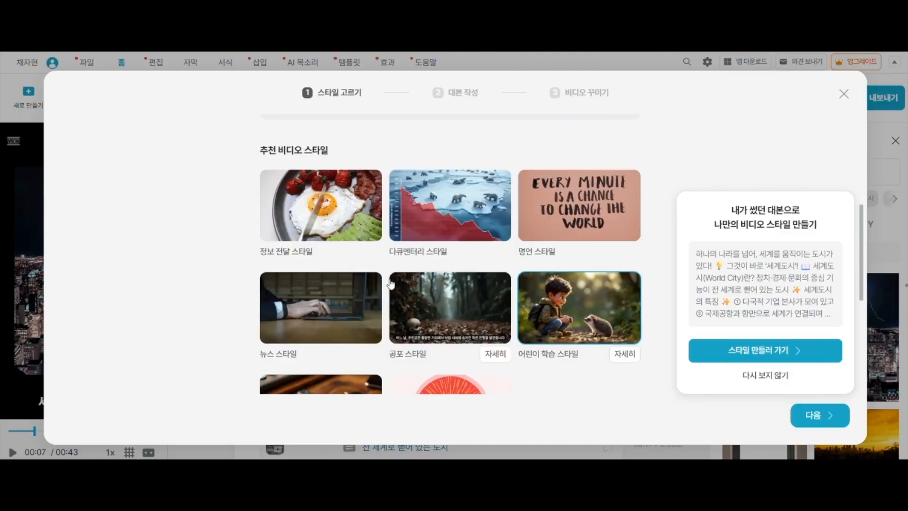
scroll(449, 298, "down", 2)
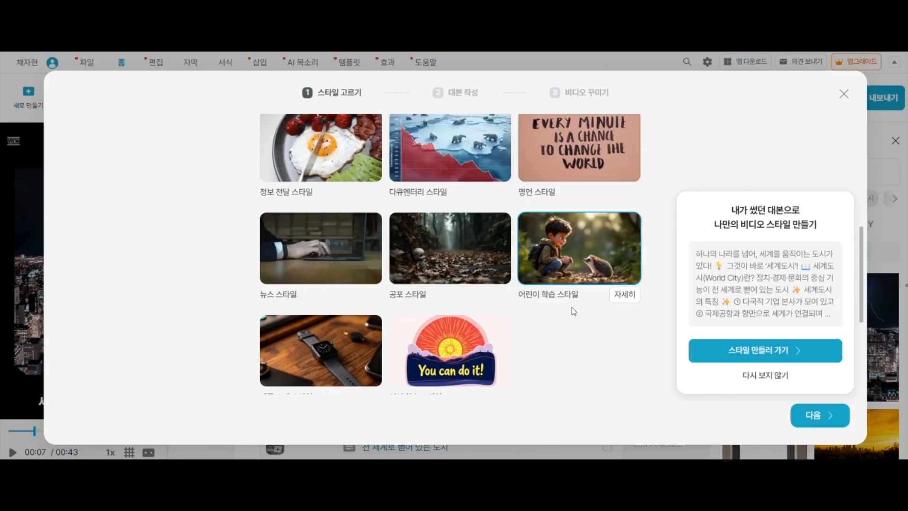
scroll(572, 310, "down", 1)
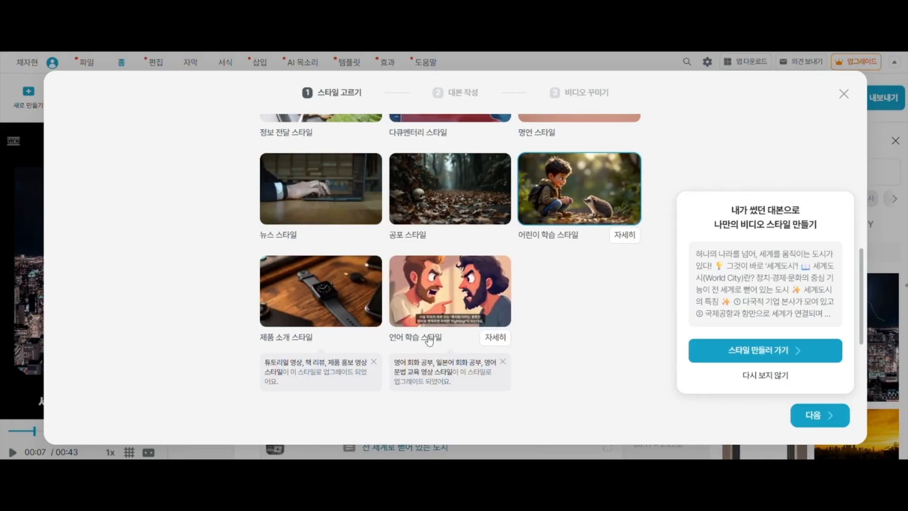
scroll(592, 333, "up", 1)
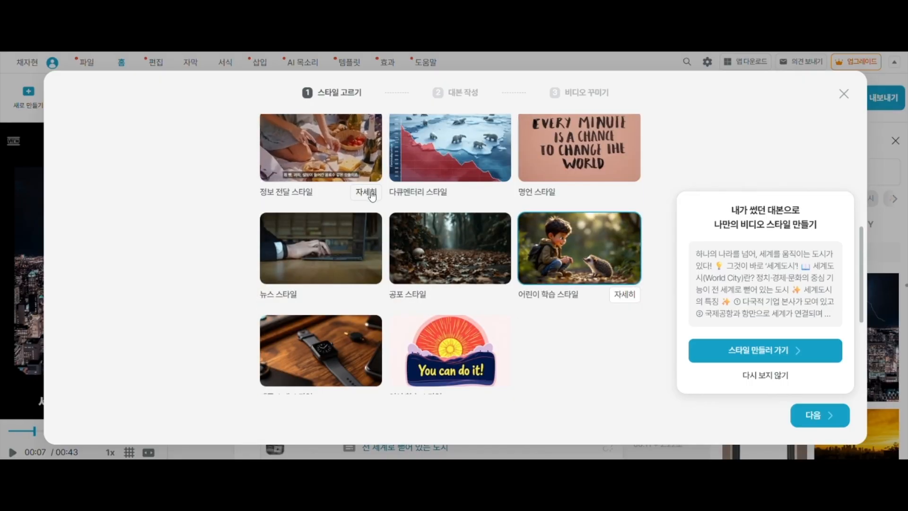
Preview the sample video of the 정보 전달 스타일 with sound, then close it
left_click(369, 191)
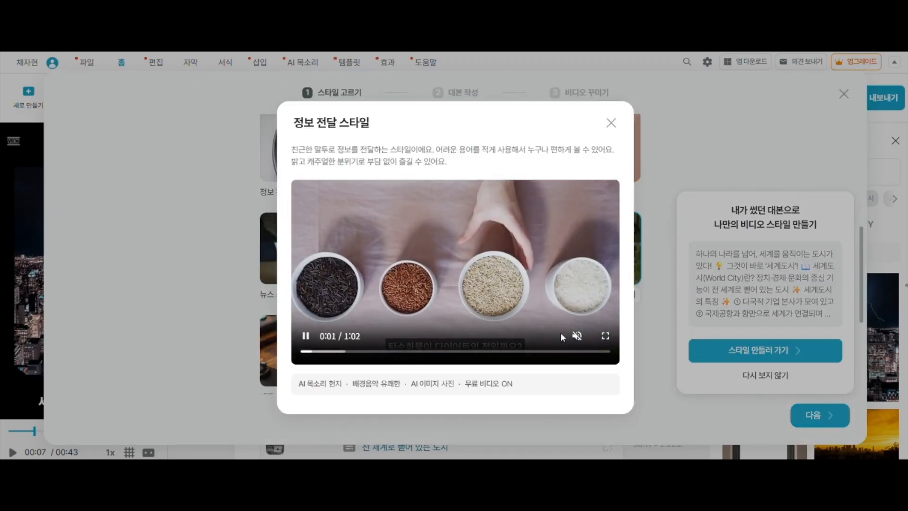
left_click(576, 336)
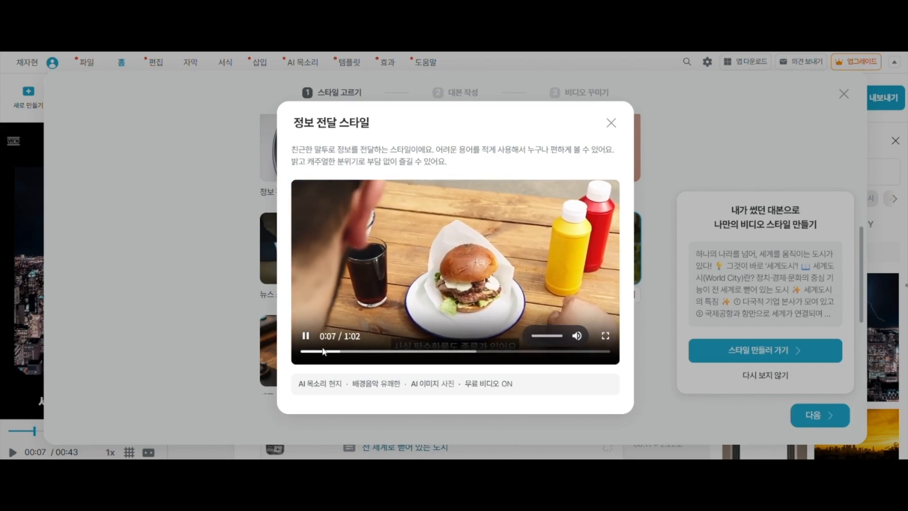
left_click(306, 336)
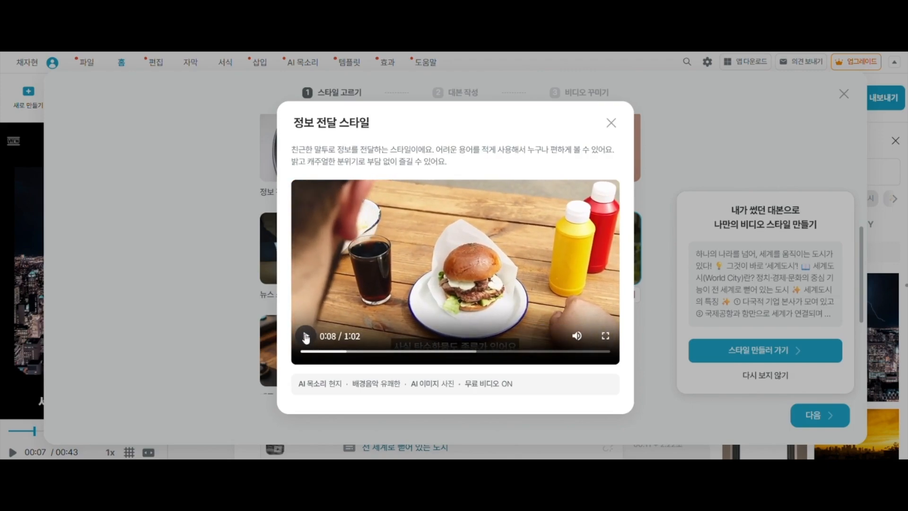
left_click(611, 124)
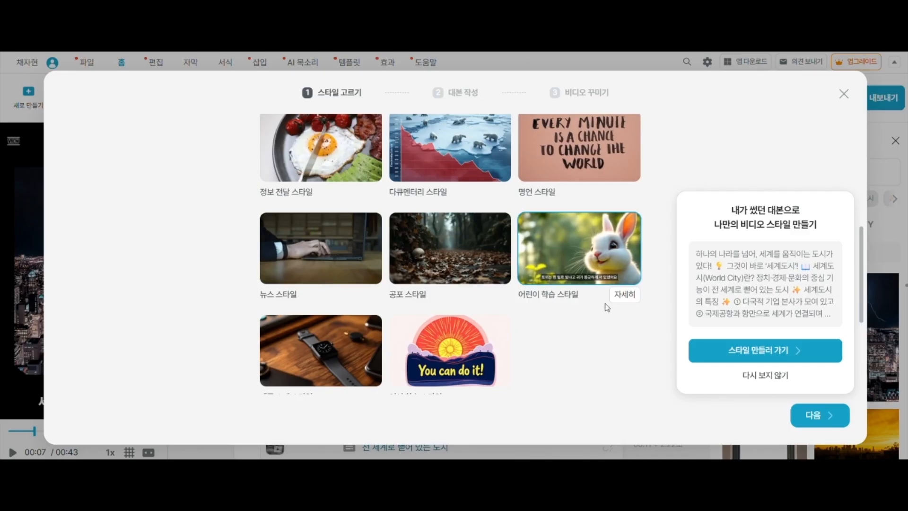
Play the 어린이 학습 스타일 sample video with sound, pause it and close the preview
left_click(625, 296)
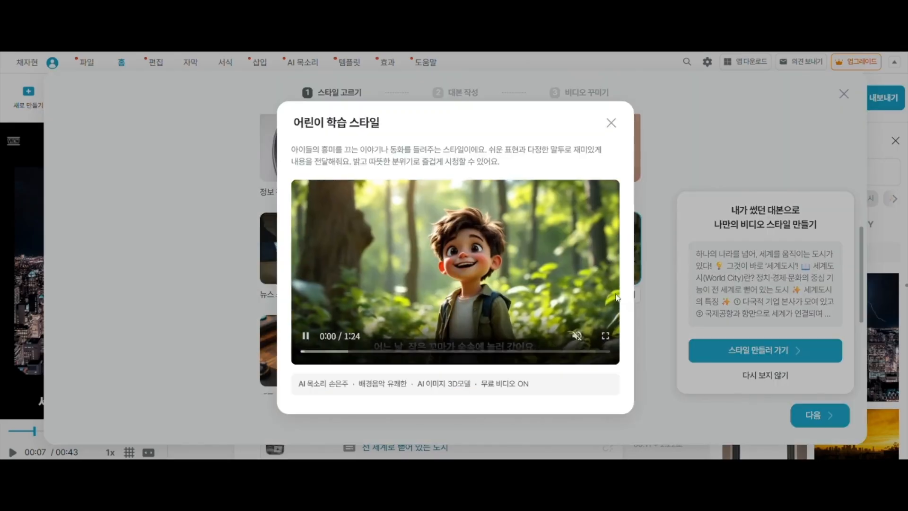
left_click(578, 336)
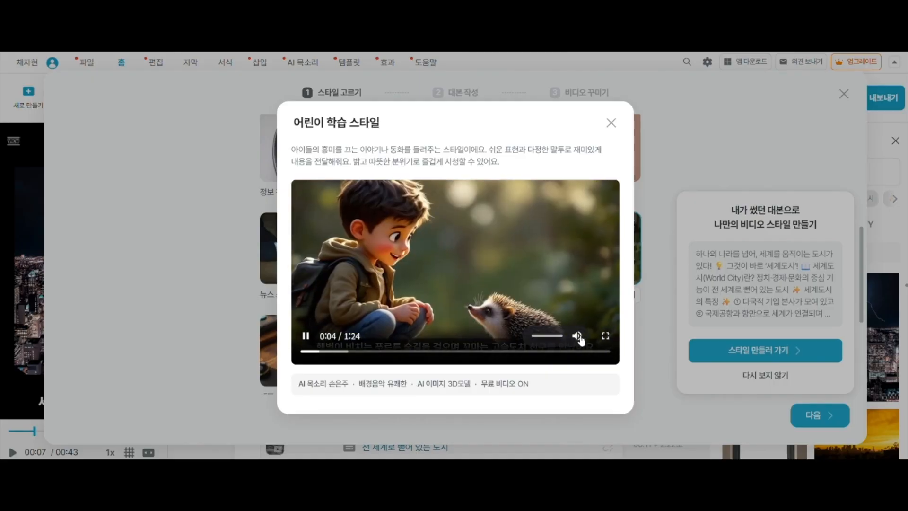
left_click(305, 335)
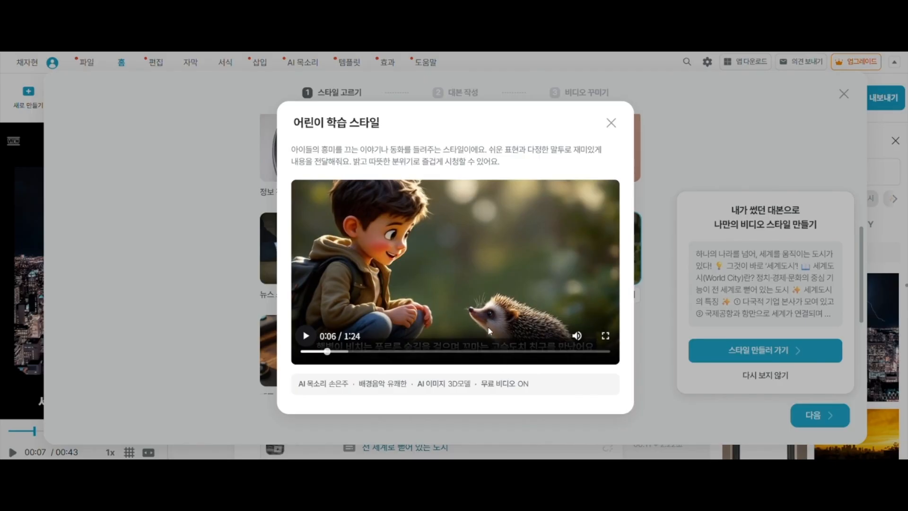
left_click(611, 124)
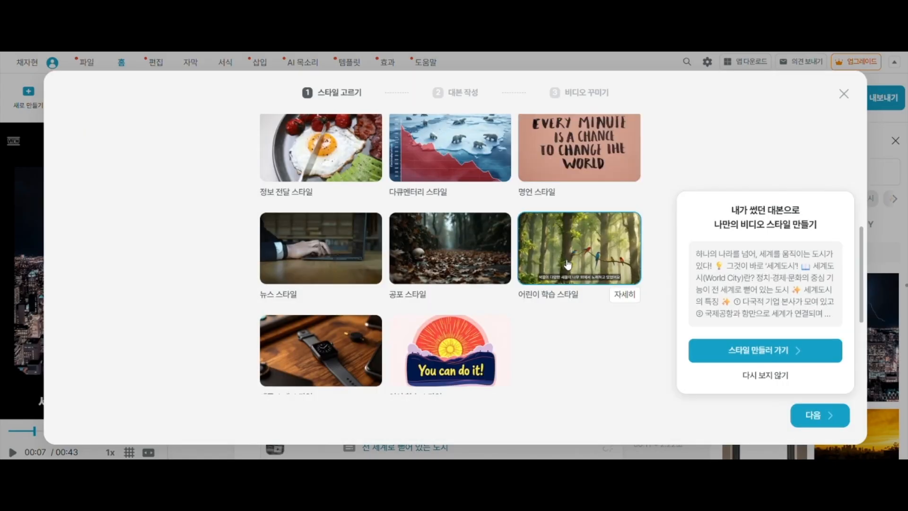
Continue to script writing with the 어린이 학습 스타일 and set the video topic to "지구온난화"
left_click(823, 417)
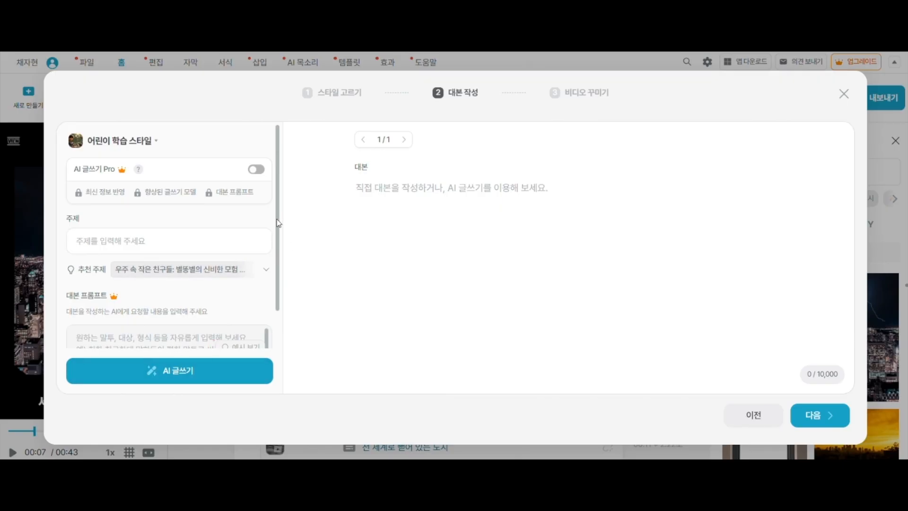
scroll(280, 227, "down", 2)
scroll(279, 222, "up", 2)
scroll(280, 246, "down", 2)
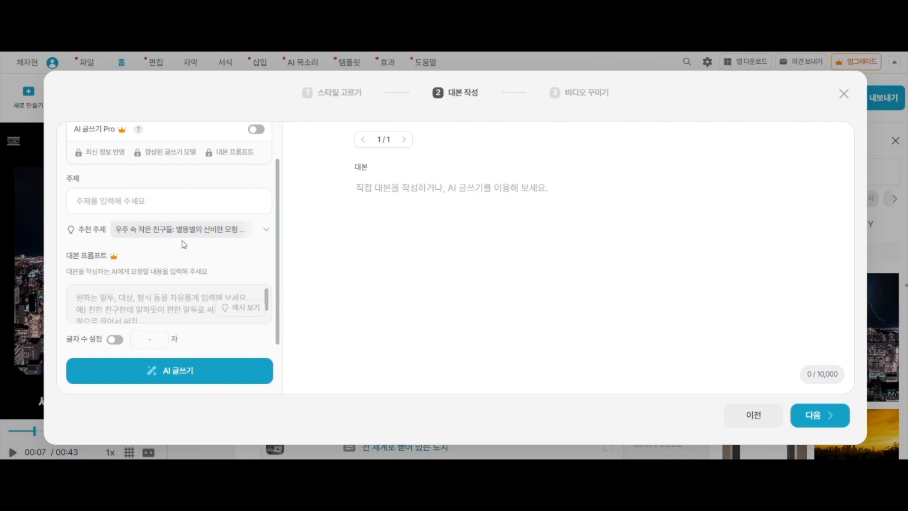
left_click(127, 200)
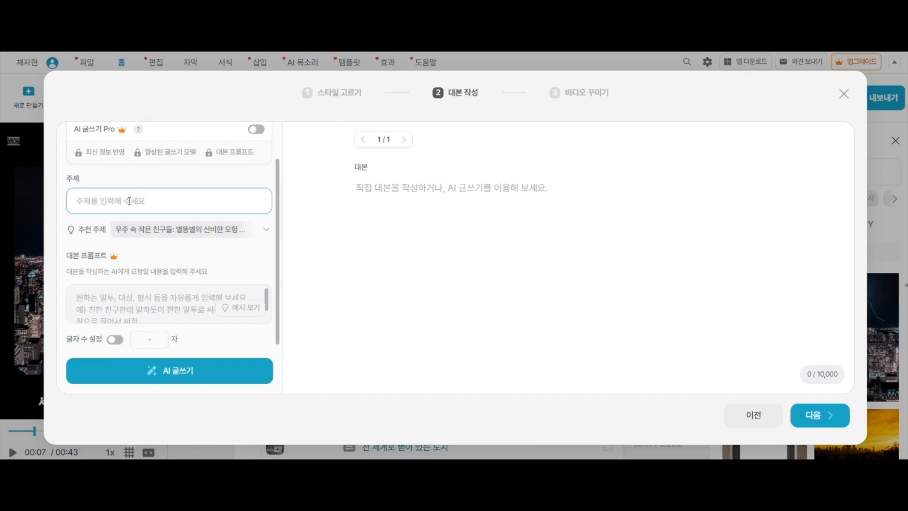
type("지구온난화")
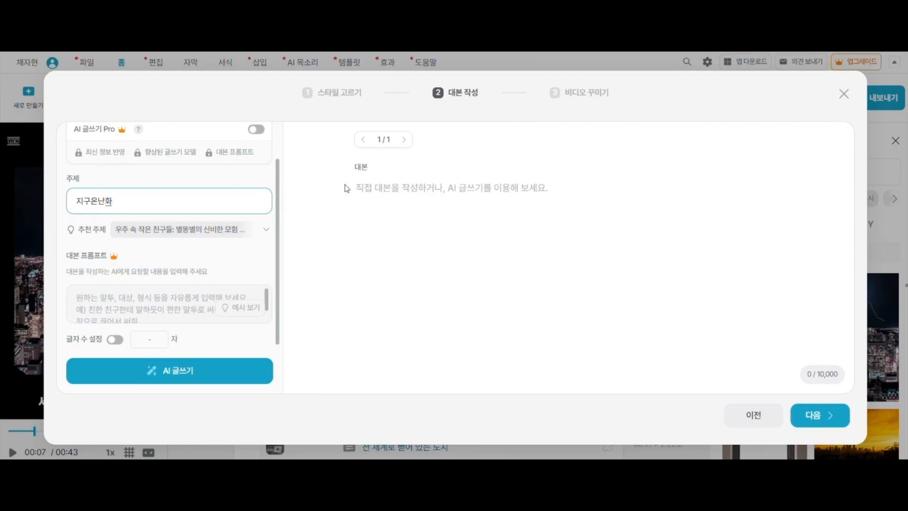
Write "올 여름 유난히 더웠지?" as the first line of the script
left_click(365, 193)
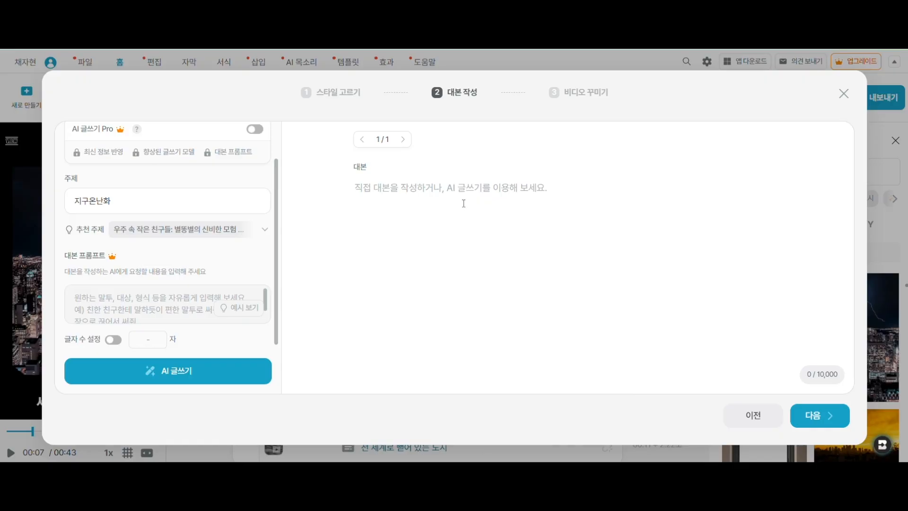
left_click(359, 193)
type("올 열")
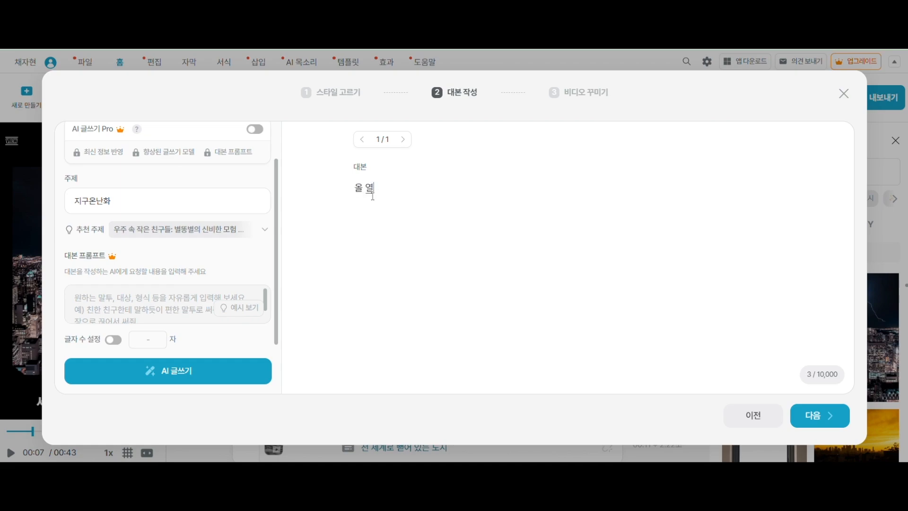
type("름 이")
type("난히 더웠지")
type("?")
key("Return")
Add the second script line "왜 이번 여름이 이렇게 길고 더웠던걸까?"
type("왜 이번열")
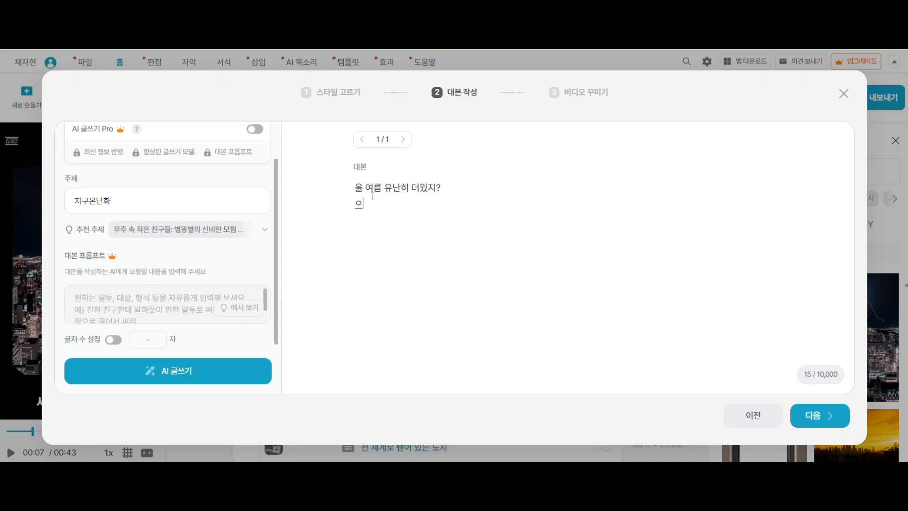
type("름ㅇ")
key("BackSpace")
key("BackSpace")
key("BackSpace")
type("여름ㅇ")
type("이 이렇게 길고 덩")
type("웠던걸까?")
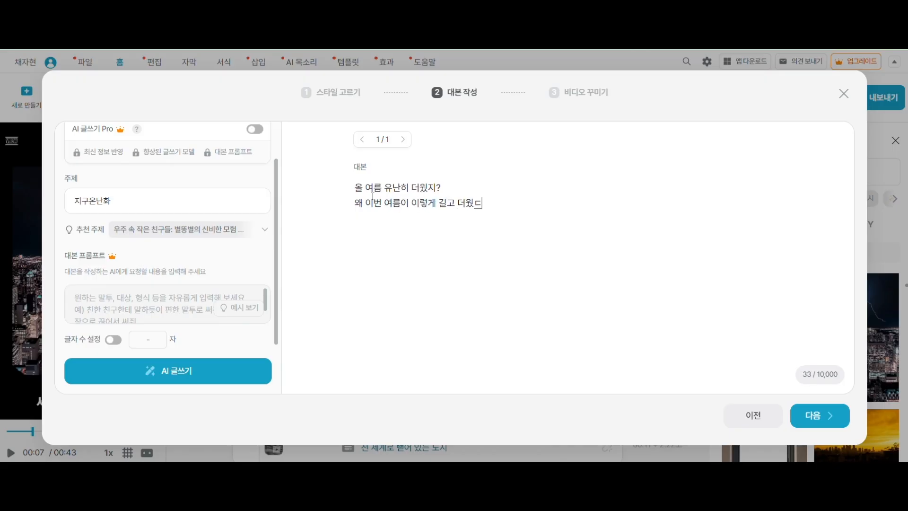
Add the script lines "그 이유는", "바로", "바로" and "지구온난화 때문이야!!!!", each on its own line
key("Return")
type("그 이유는 ")
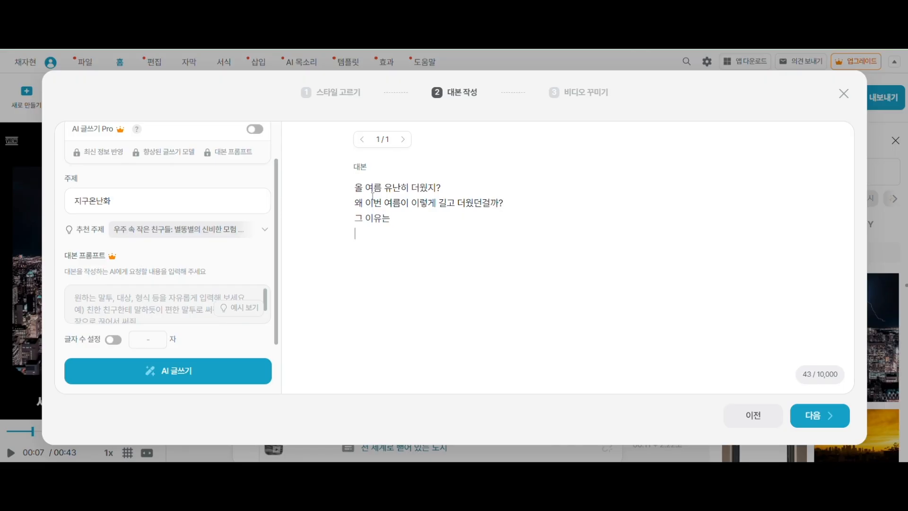
type("바로 바로")
key("Return")
type("지구온난화 때")
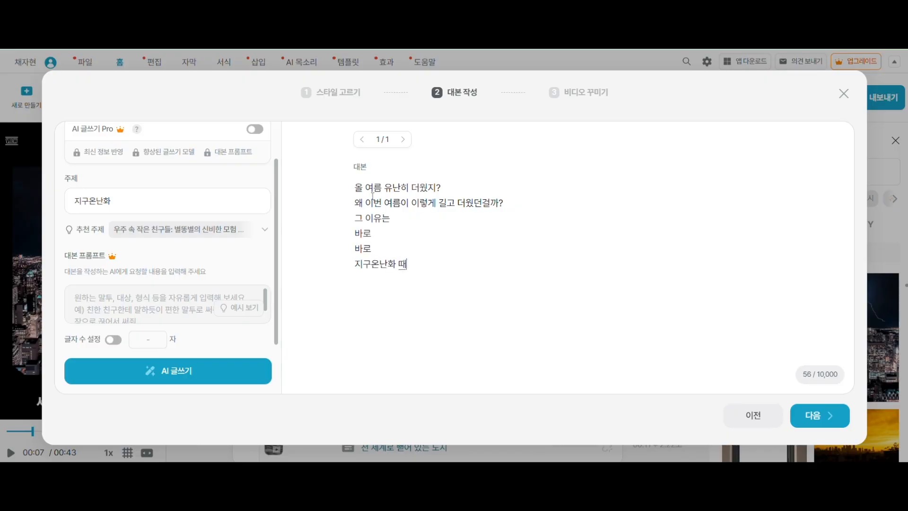
type("문이야!!!!")
key("Return")
Add the script line "지구온난화는 지구의 평균기온이 지속적으로 오르는 현상이야"
type("지구 오")
key("BackSpace")
type("온난화는 지")
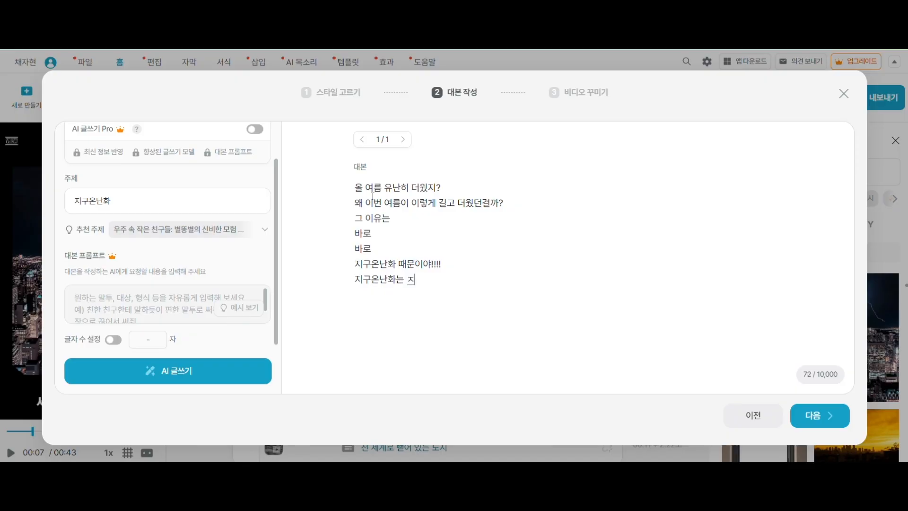
type("구의 평균기온이 ")
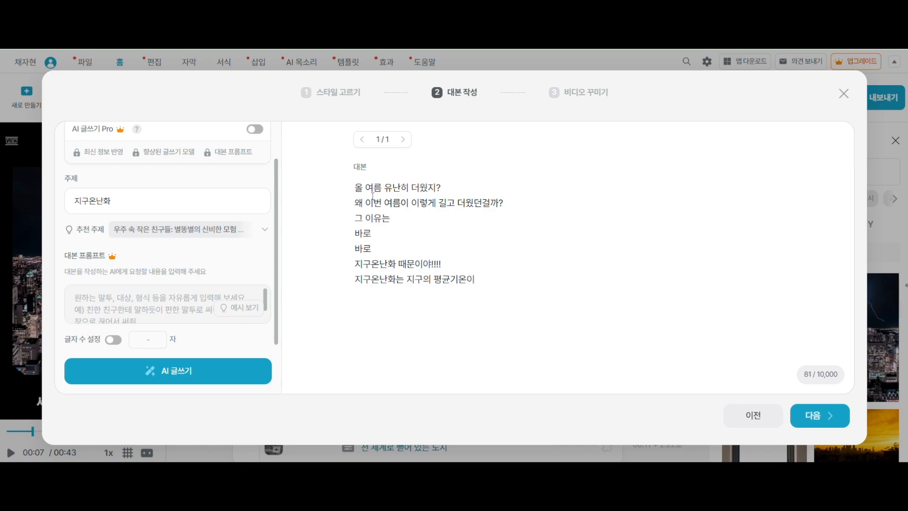
type("지속지")
type("오르는 현상잉")
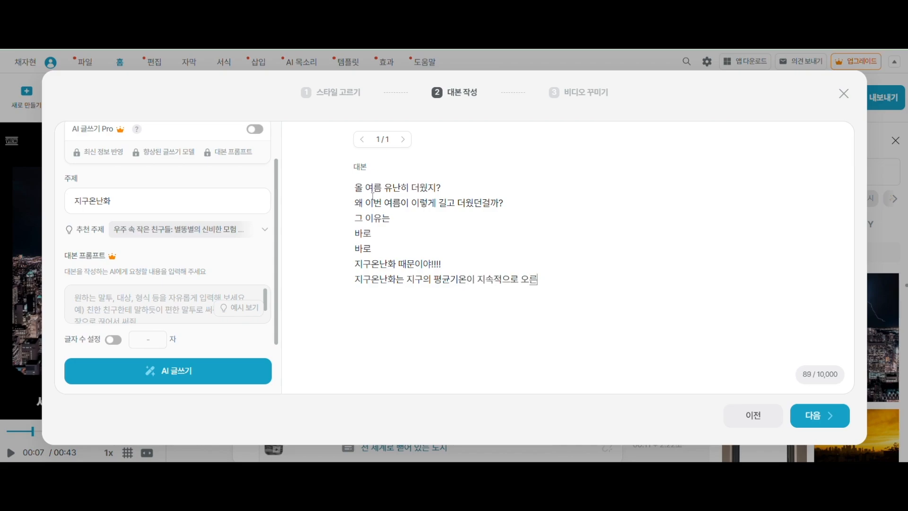
type("야")
Add the script line "지구온난화는 지구의 대기중에 온실가스가 많아지기 때문에 생기는 현상이야"
type("지구온난화는 ")
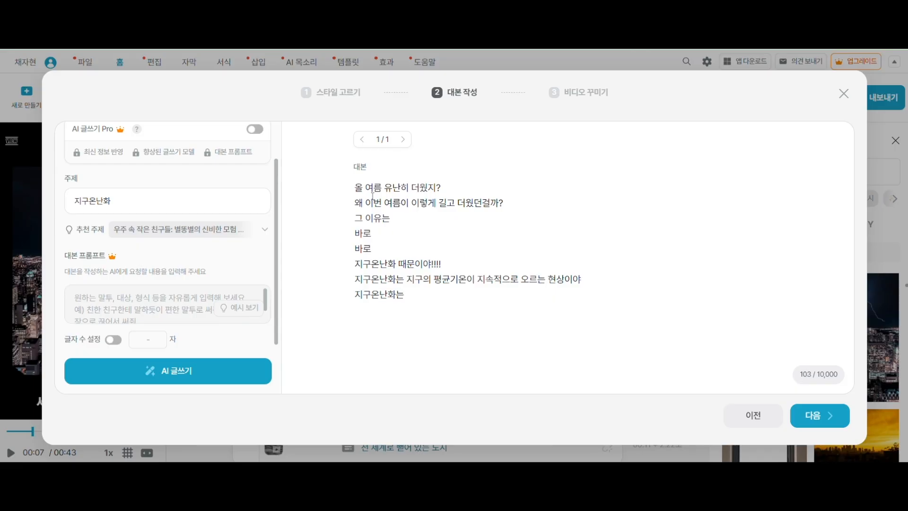
type("지구의 대기중에 ㅇ")
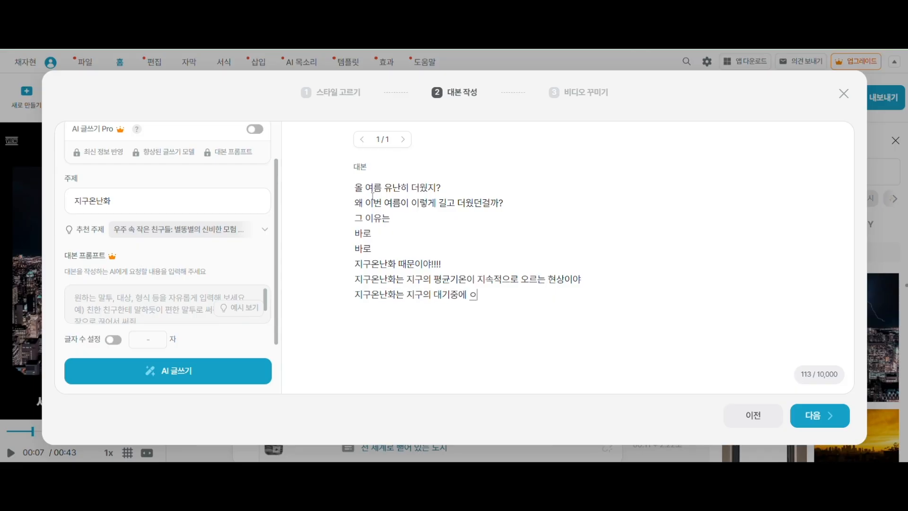
key("BackSpace")
type("온실가스가 많앚")
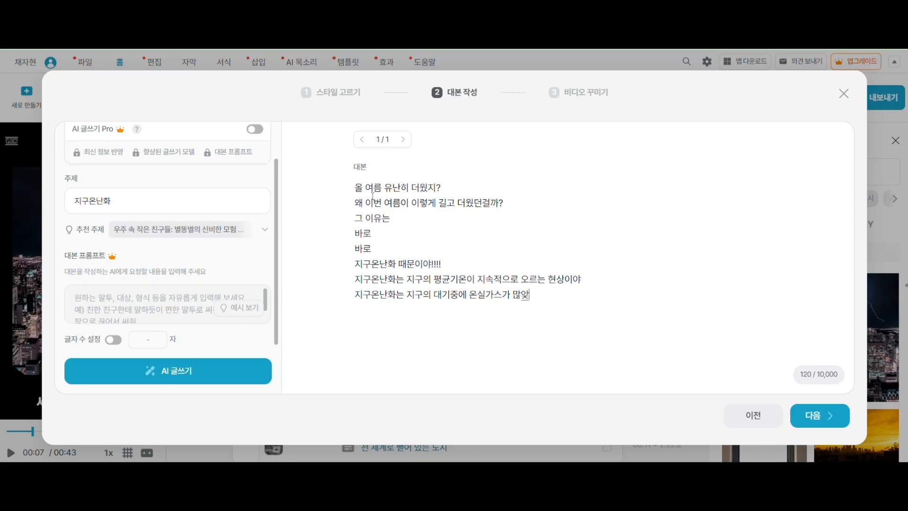
type("지기 때문에 행ㄱ")
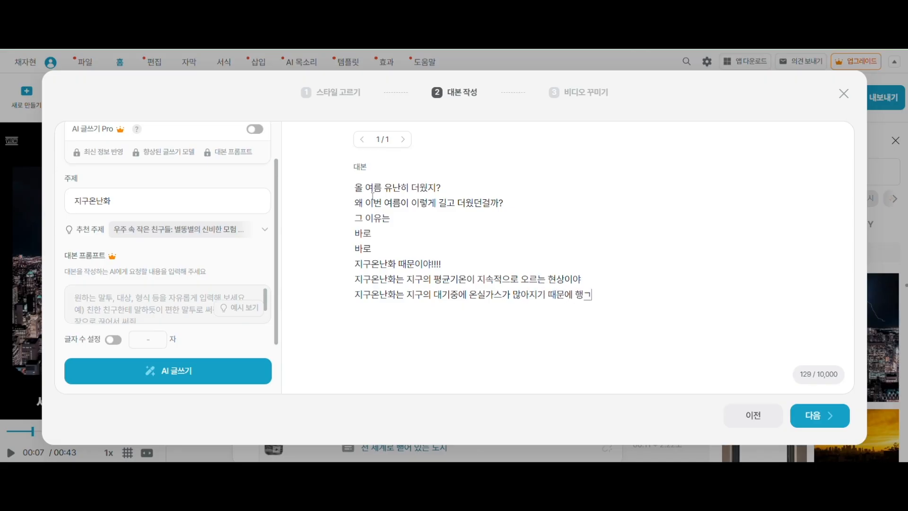
key("BackSpace")
type("생기는 ㅎ현상이야")
key("Return")
Add the script line "온실가스는 이산화탄소처럼 지구가 열을 밖으로 내보내지 못하게 하는 기체야"
type("온실")
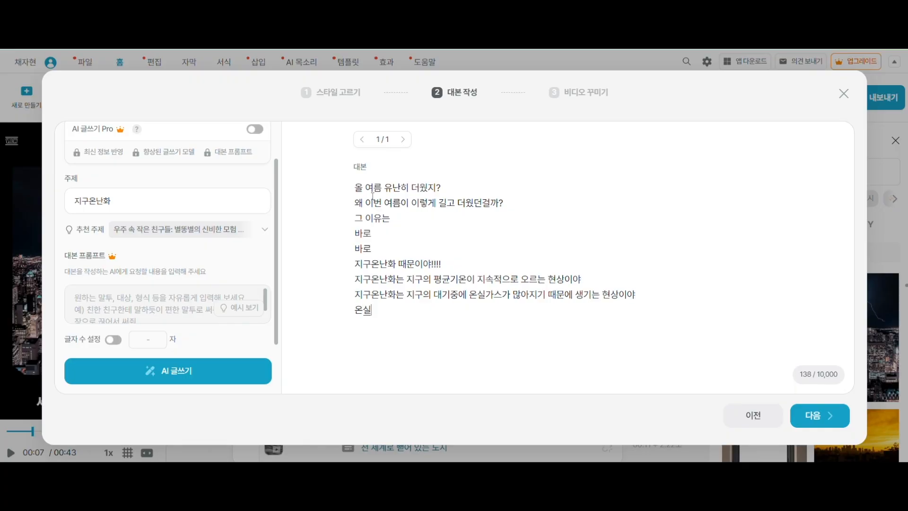
type("가스는")
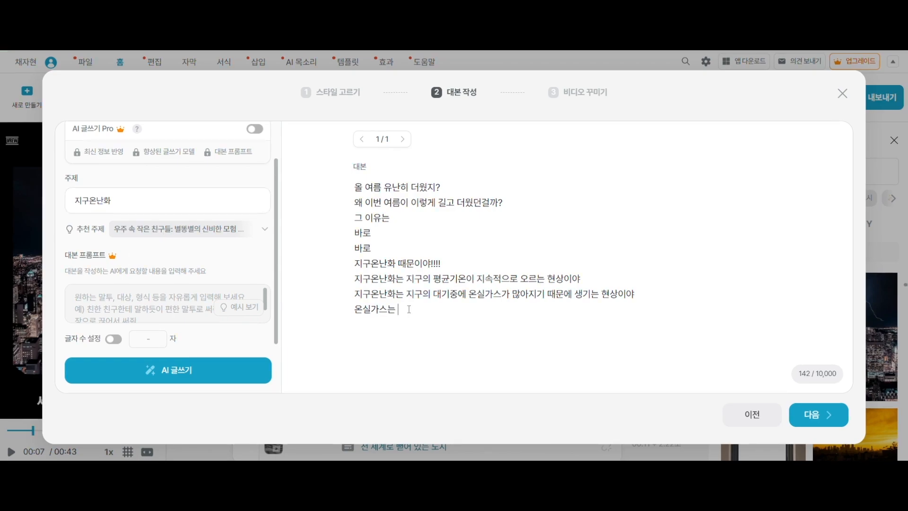
type("이")
type("잔호")
key("BackSpace")
key("BackSpace")
key("BackSpace")
type("잖화탄소처럼")
type(" 지구가 열의")
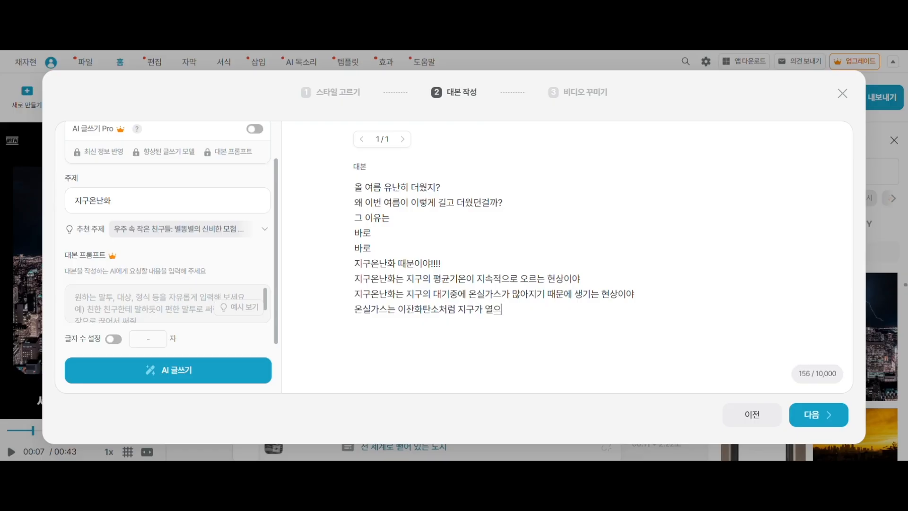
key("BackSpace")
type("을 밖으로 내본")
type("내지 못하게 하는")
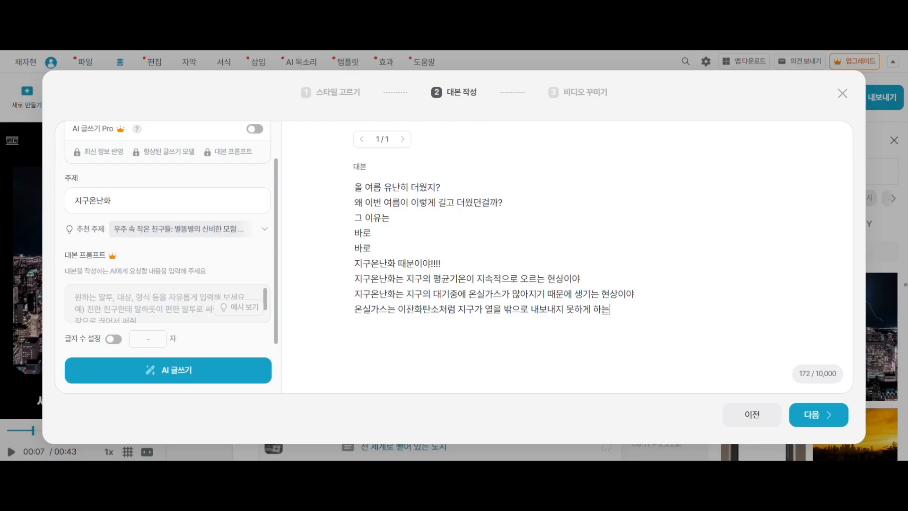
type(" 기체야")
key("Return")
Add the script lines "그래서 여름철 폭염이 늘고" and "비는 한꺼번에 많이 내리고", each on its own line
type("그래서 여름철")
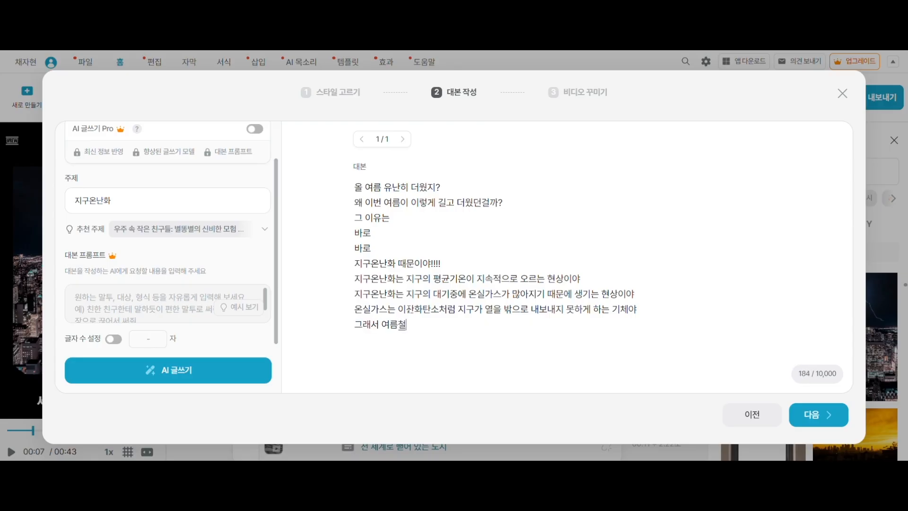
type(" 폭염이 늘고")
key("Return")
type("비는 한꺼번에 ㅁ")
type("ㅏㄴㅎ")
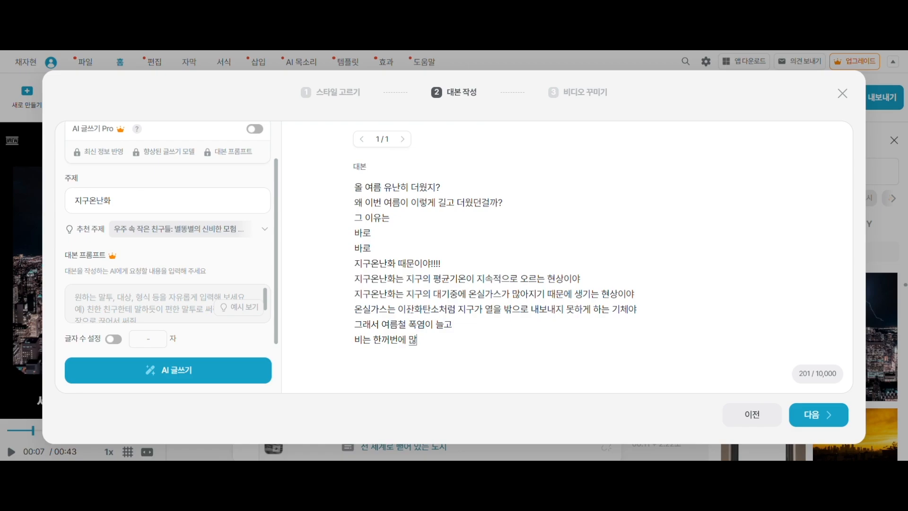
type("이 내리고")
key("Return")
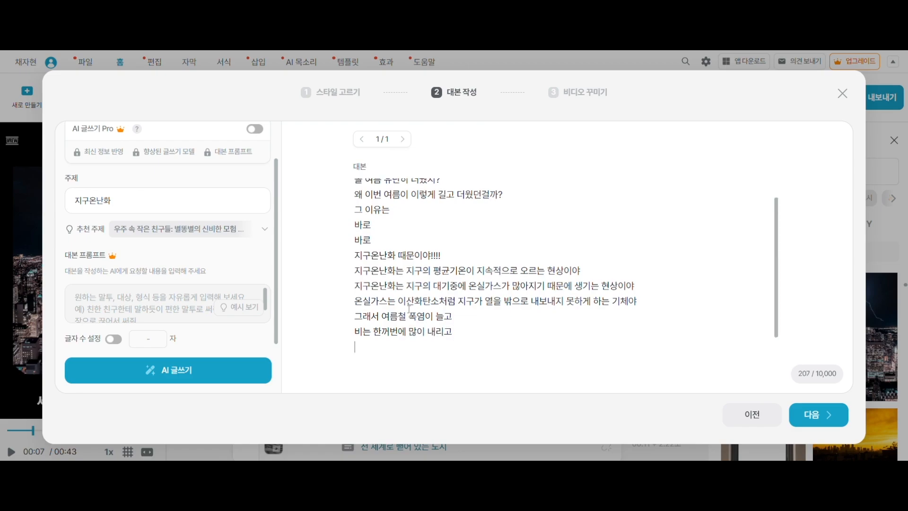
Add the script line "가뭄도 심해지지"
type("개")
key("BackSpace")
type("가뭄도 심했")
key("BackSpace")
type("지지")
key("Return")
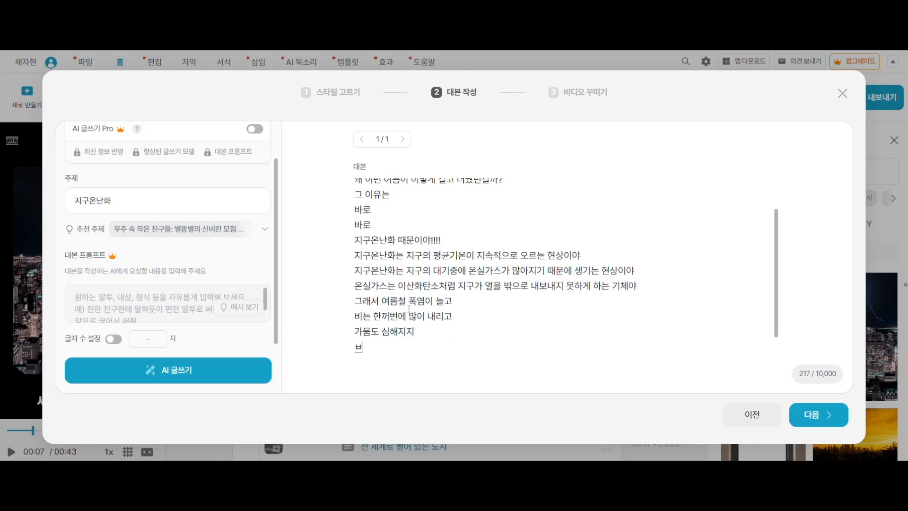
Add the script line "북극의 얼음도 빠르게 사라지고 있어"
type("북극의")
key("BackSpace")
key("BackSpace")
key("BackSpace")
key("BackSpace")
key("BackSpace")
type("ㅂ구")
key("BackSpace")
key("BackSpace")
type("북극의 에ㄹ음도 바")
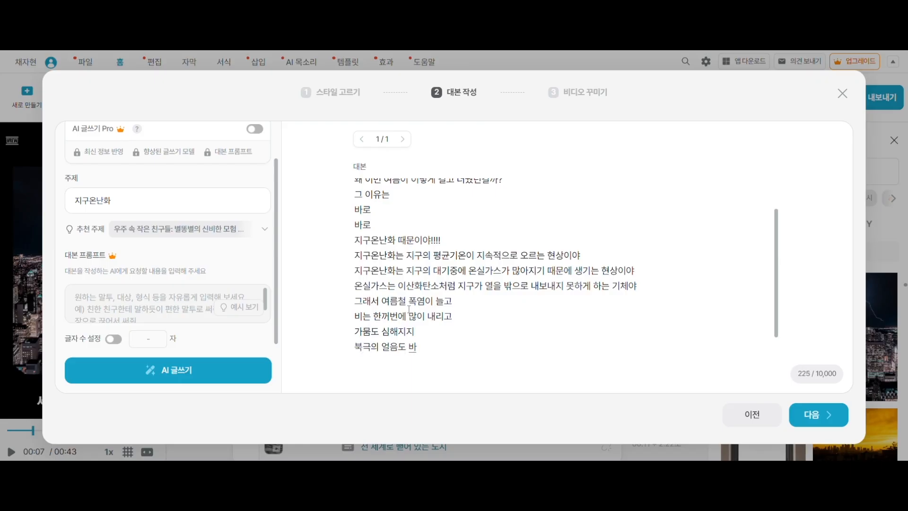
key("BackSpace")
key("BackSpace")
type("뻐")
key("BackSpace")
type("ㅏ르게 샐")
type("ㅏ지고 있어")
left_click(506, 350)
key("Return")
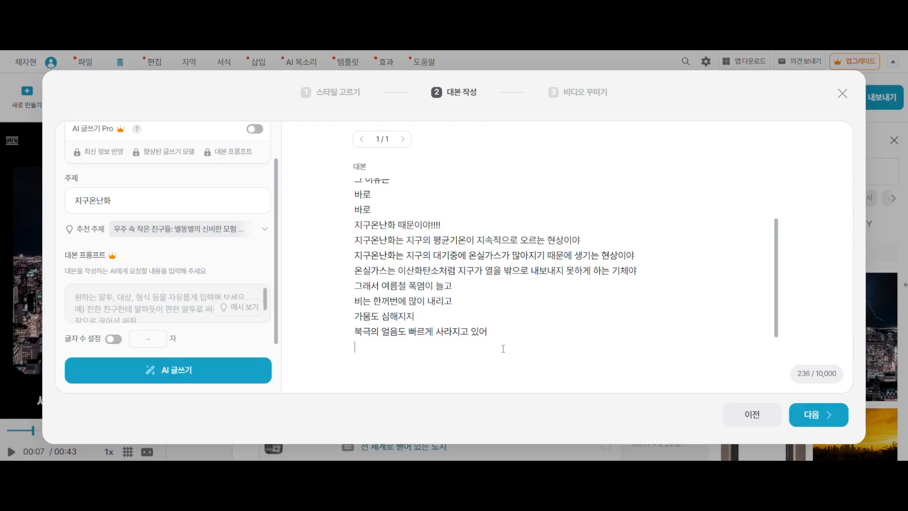
Add the script lines "이런 변화들은 동물들의 서식지를 없애고" and "농작물 생산에도 영향을 줘", each on its own line
type("이런 변화들은 동물드")
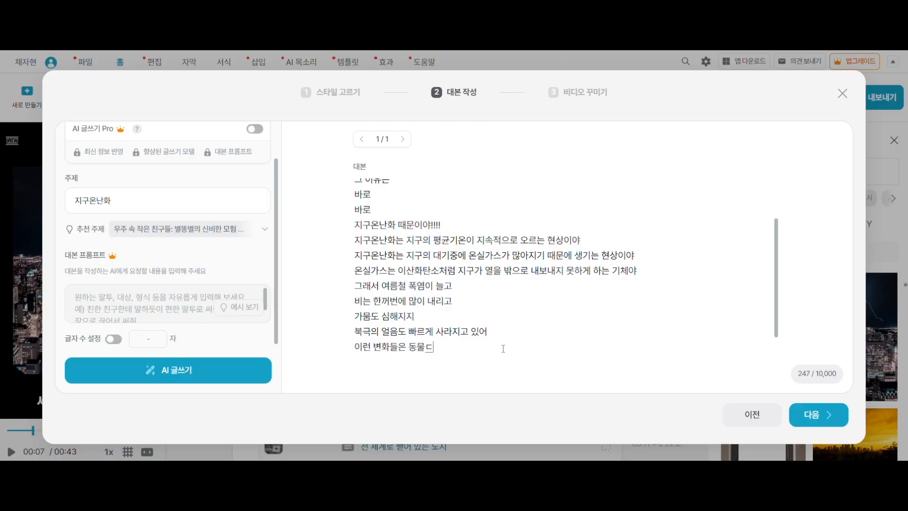
type("ㄹ의 서식지를 없애고")
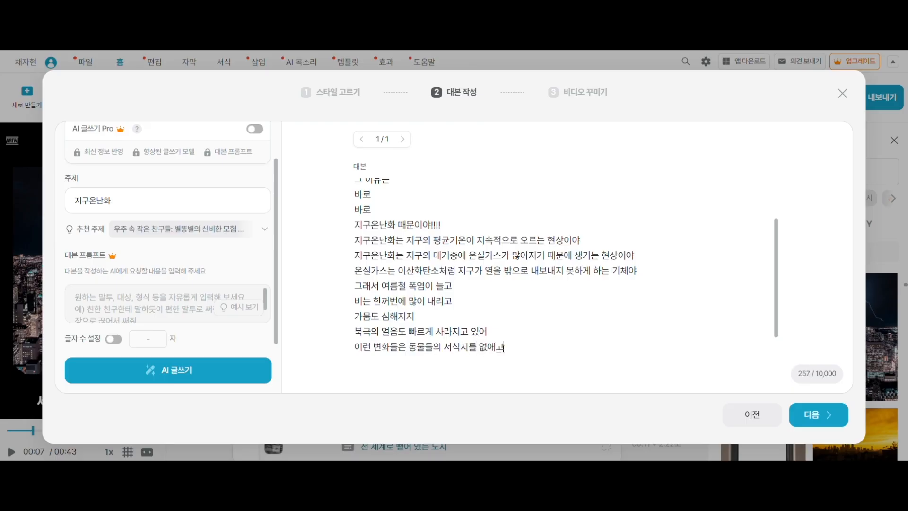
key("Return")
type("농작물 생산")
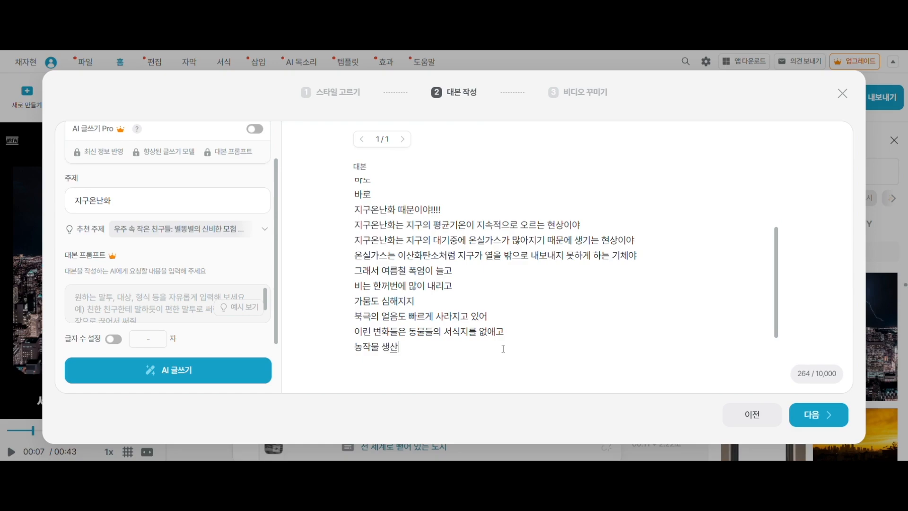
type("에도 영흐ㅇ을 줘")
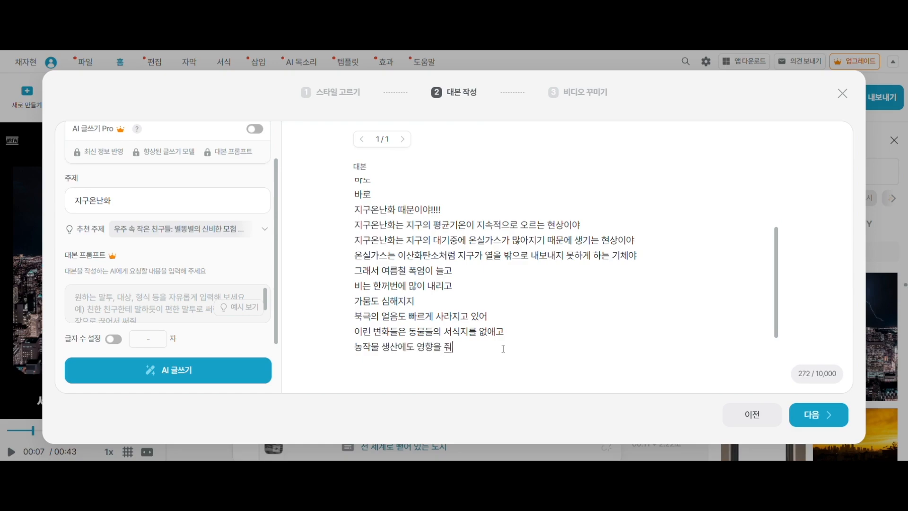
key("Return")
Add the script line "우리의 삶의 안전도 위협받게 되겠지"
type("우리의 살")
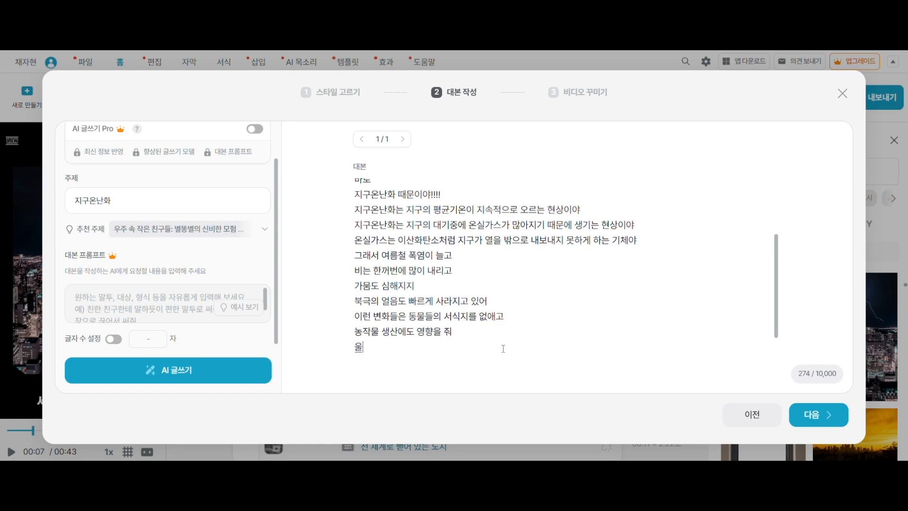
type("ㅁ의 안전도 윟")
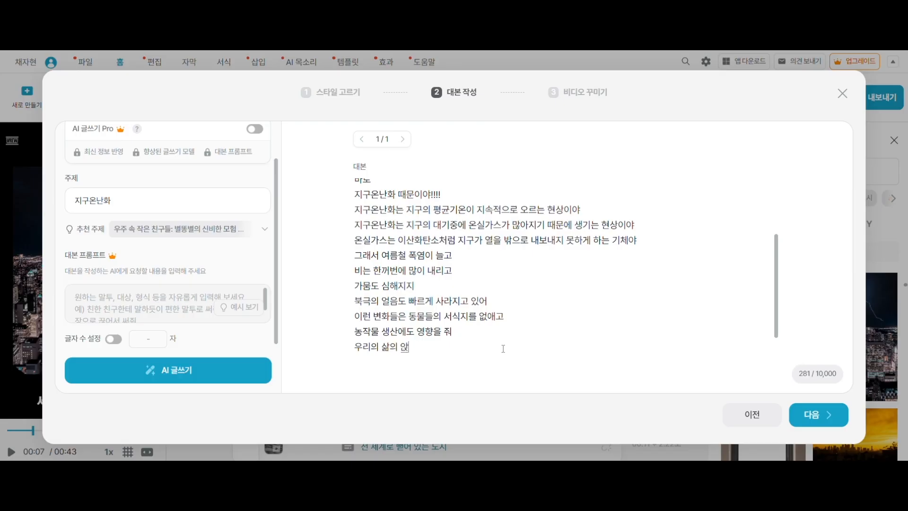
type("ㅕㅂ받게 되겠ㅈ")
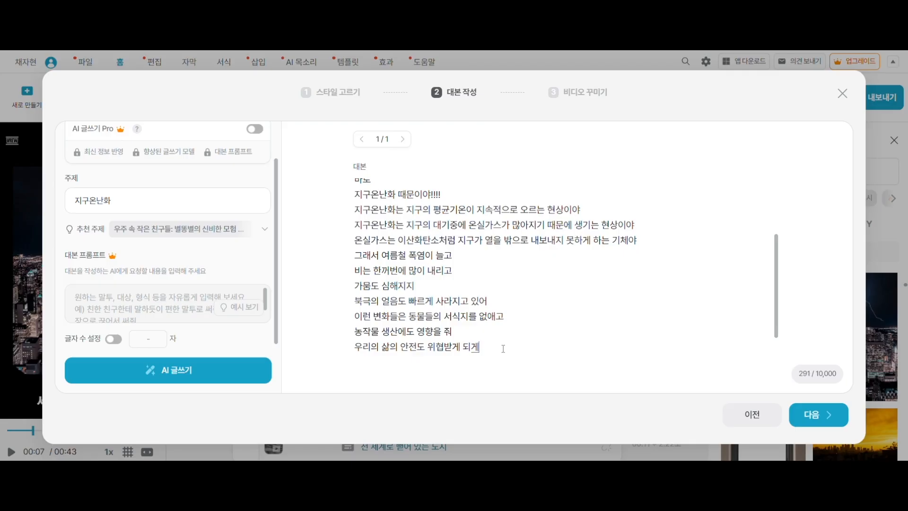
type("ㅣ")
key("Return")
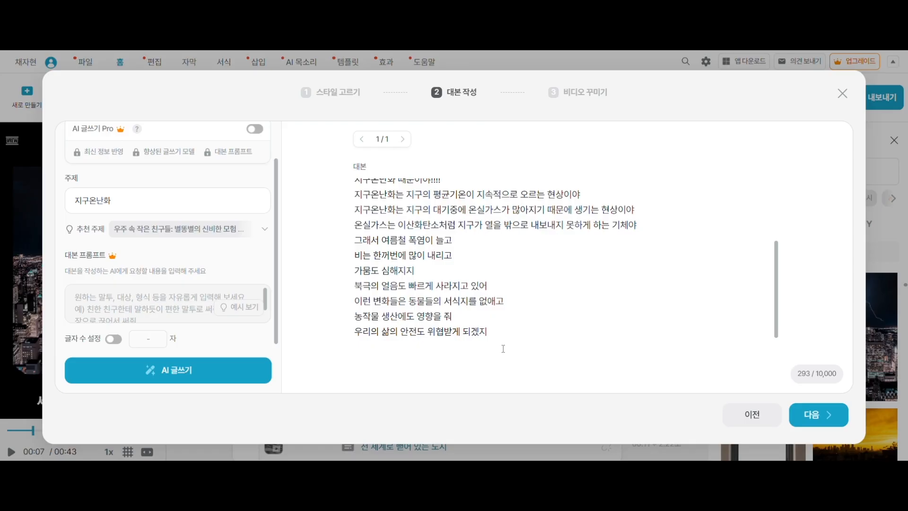
Add the script line "하지만 우리가 바꿀 수 있어!!!"
type("하지만 우리가 바꿀 수 ㅇ")
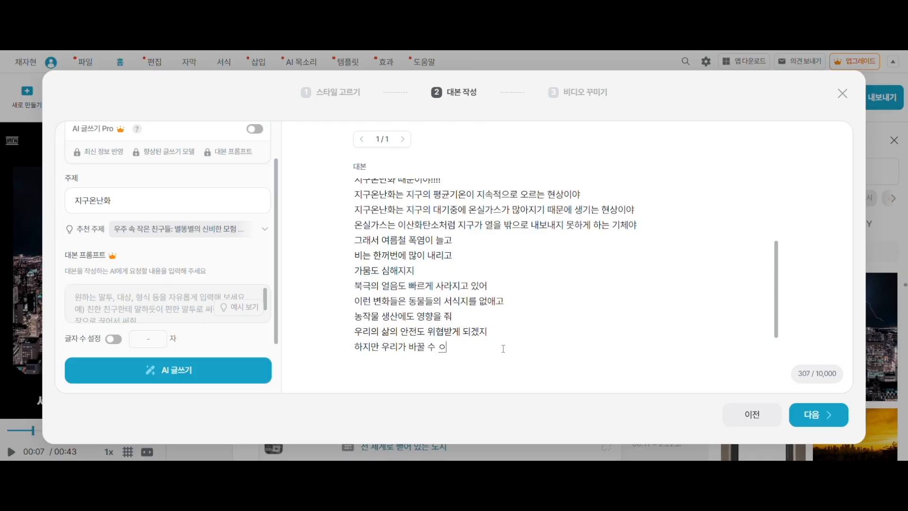
type("있어!!!")
key("Return")
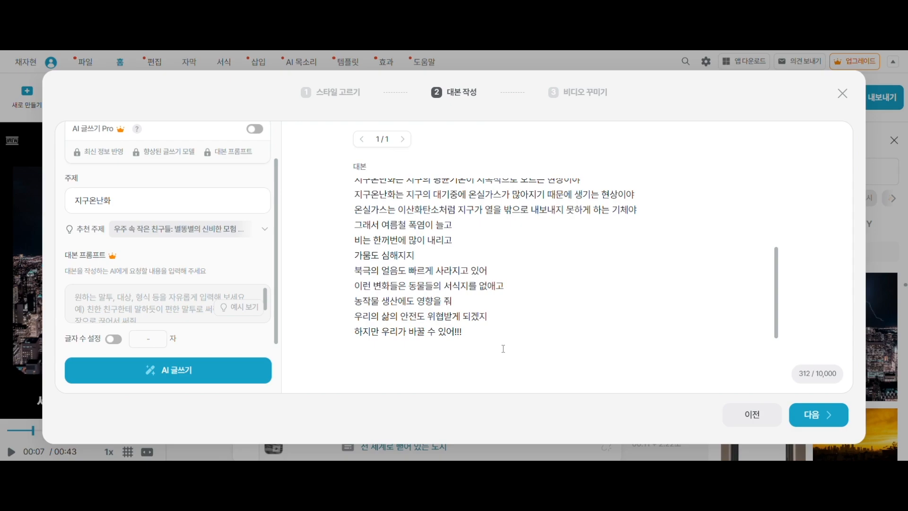
Add the script lines "대중교통 이용하기", "플라스틱 줄이기" and "전기 아껴쓰기처럼", each on its own line
type("대중교통 이요용하기")
key("Return")
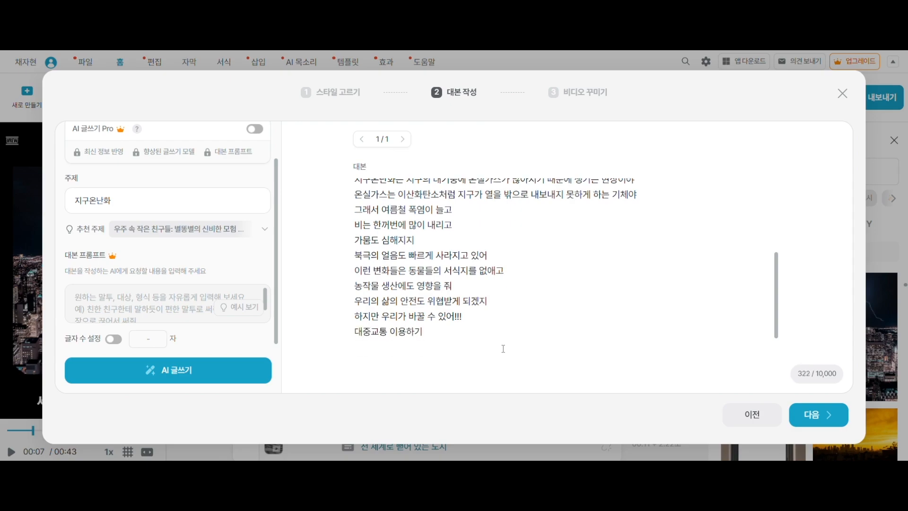
type("플라스틱 줄이기")
key("Return")
type("전기 아껴")
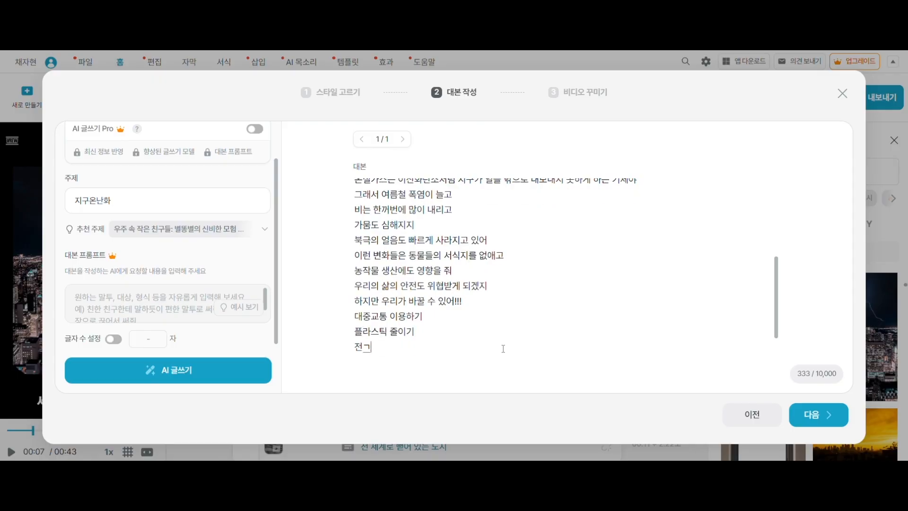
type("쓰기처러ㅁ")
key("Return")
Add the script line "작은 실천이 지구를 지켜!!"
type("작은 실천이")
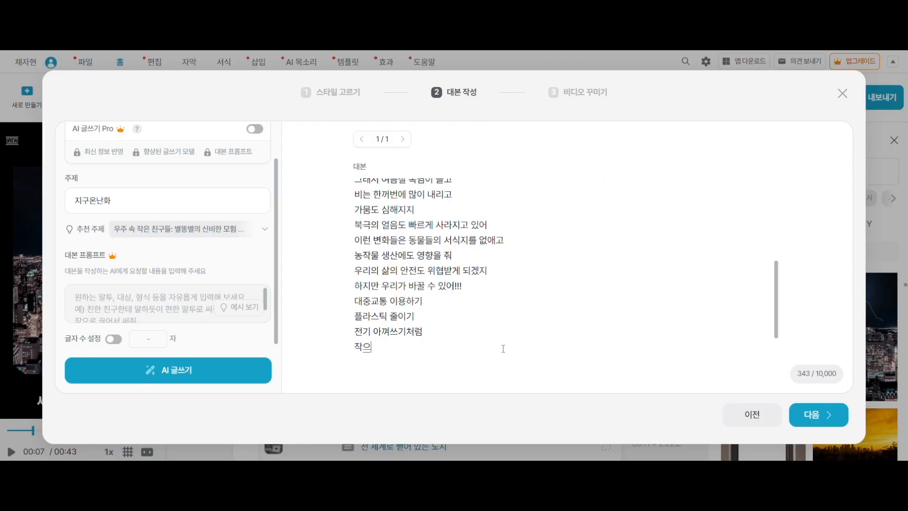
type(" 지구를 짘")
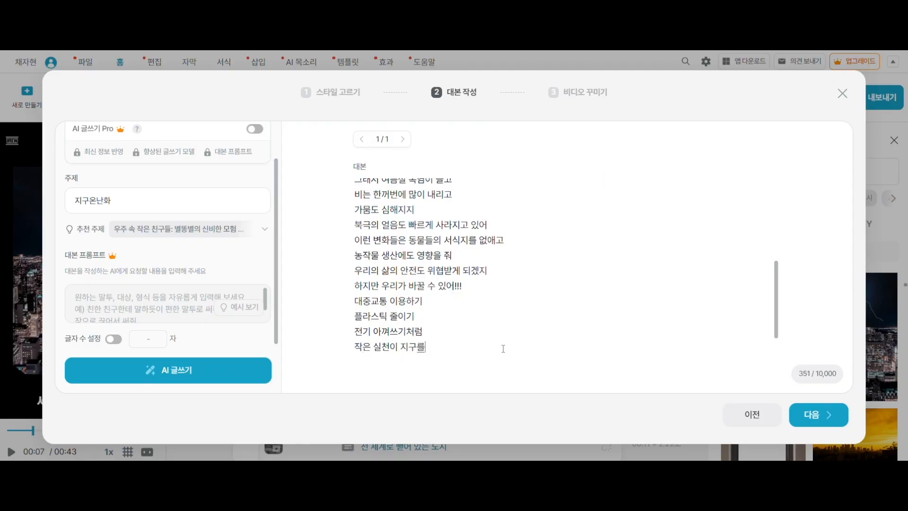
type("ㅕ")
key("BackSpace")
key("BackSpace")
type("켜!!")
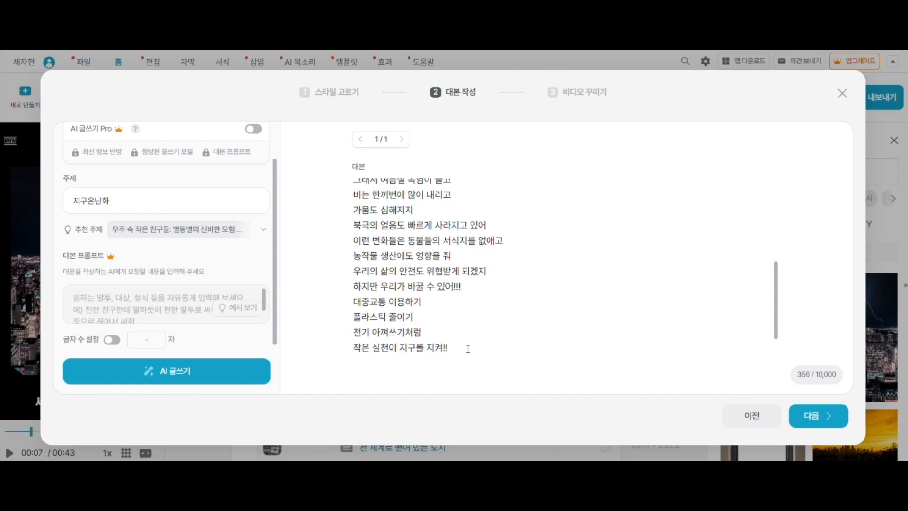
key("Return")
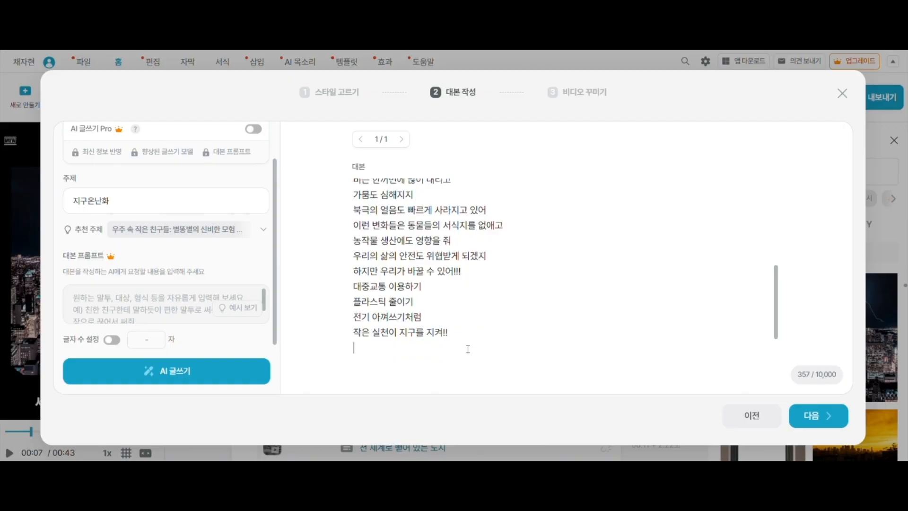
End the script with the lines "지구를 지키는 힘! 바로 우리에게 있어!" and "지금부터 시작!!!", each on its own line
type("지구를 지키는 힘")
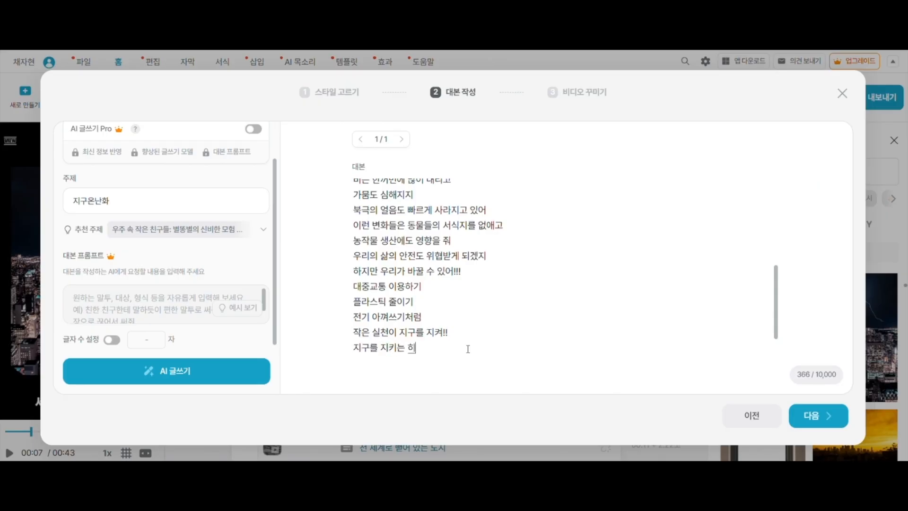
type("! 바로 우링")
type("에게 있어!")
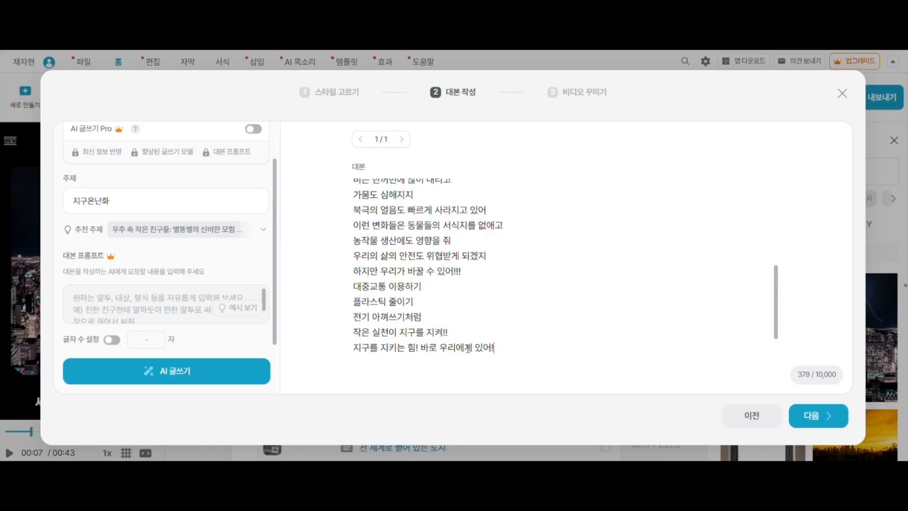
key("Return")
type("지금부터 ㅅ")
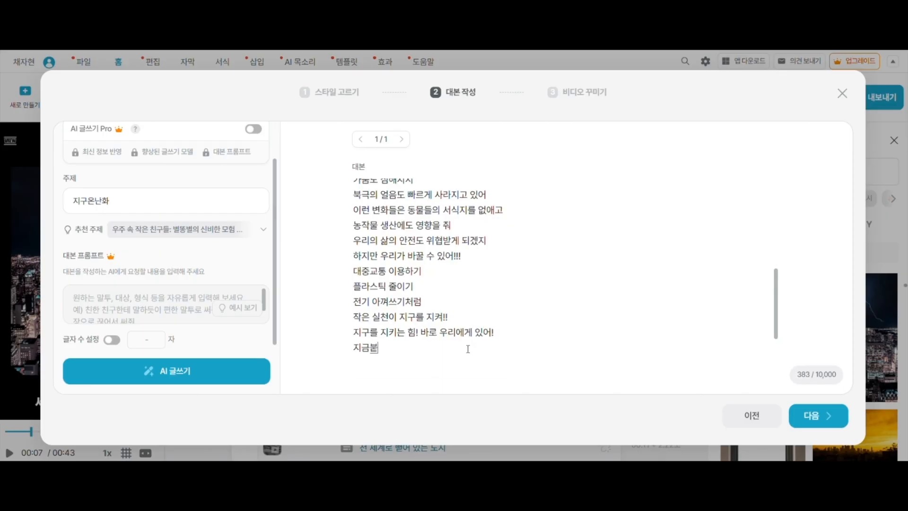
type("시작!!!")
Review the finished script and continue to the video decoration stage (비디오 꾸미기)
scroll(443, 333, "up", 2)
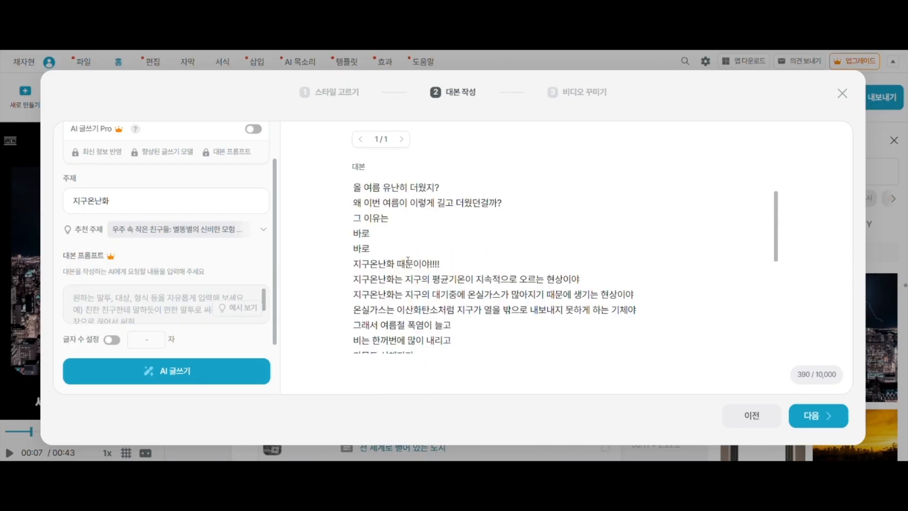
scroll(409, 246, "down", 5)
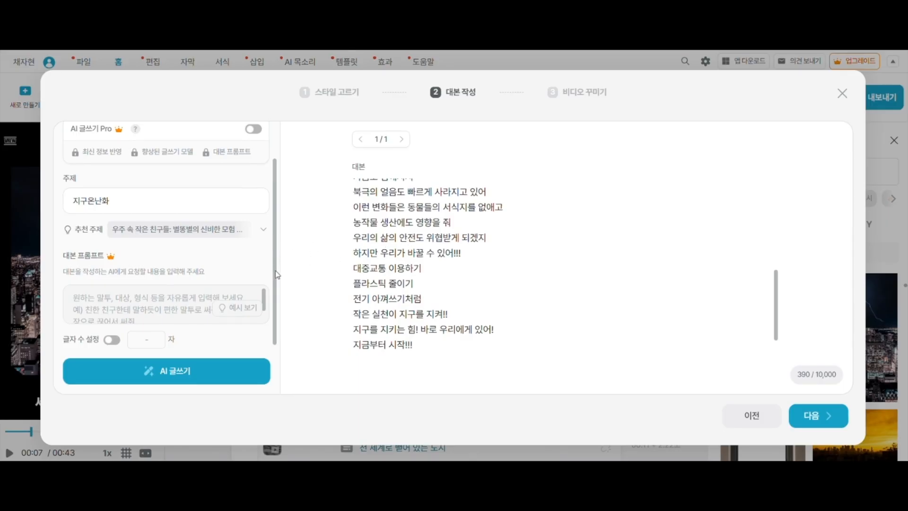
scroll(221, 303, "up", 2)
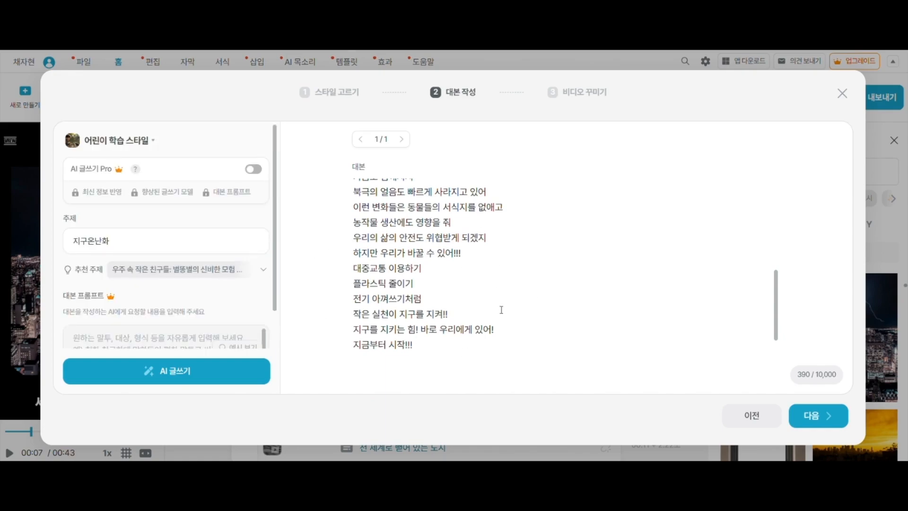
left_click(817, 422)
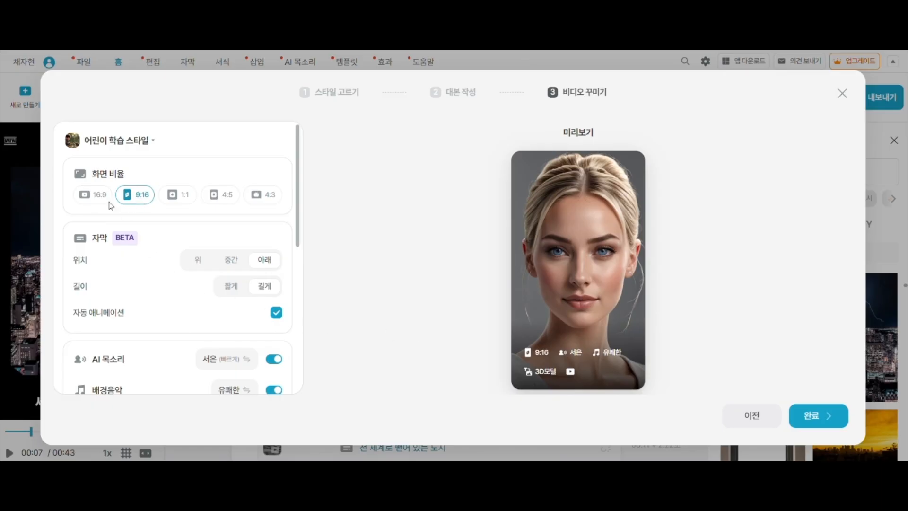
Try the 16:9, 1:1, 4:5 and 4:3 aspect ratios and the short (짧게) subtitle length, restoring 9:16 and long (길게)
left_click(90, 196)
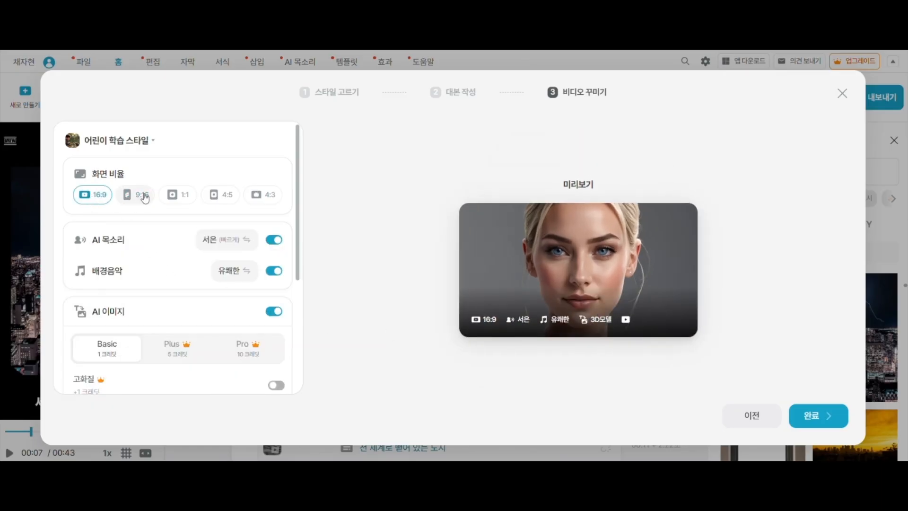
left_click(184, 196)
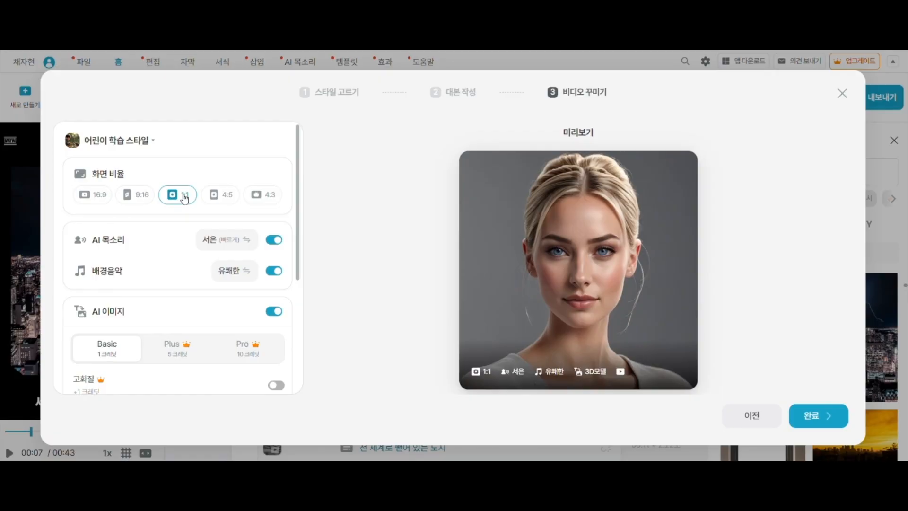
left_click(224, 196)
left_click(269, 198)
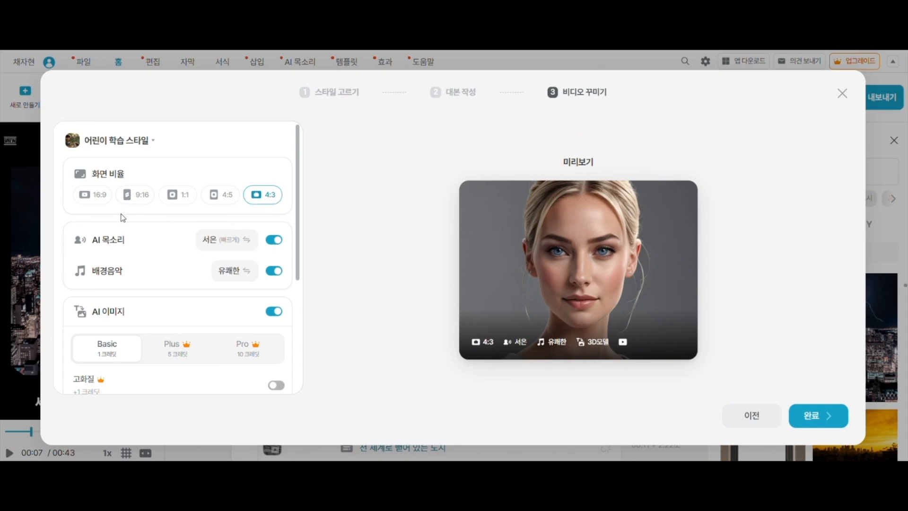
left_click(141, 198)
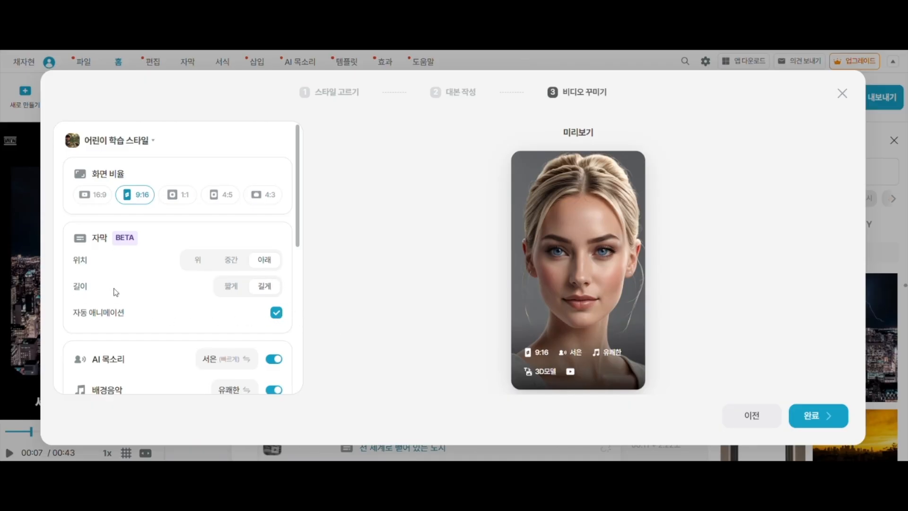
left_click(231, 287)
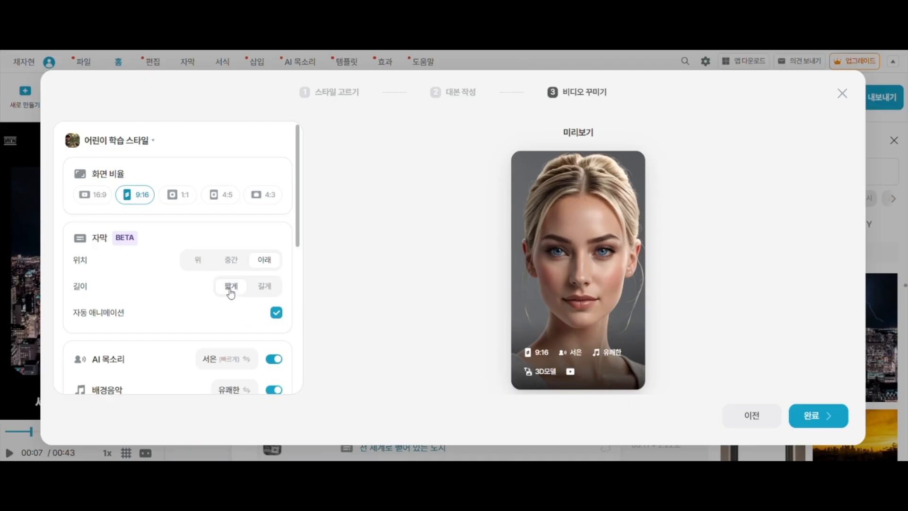
left_click(264, 286)
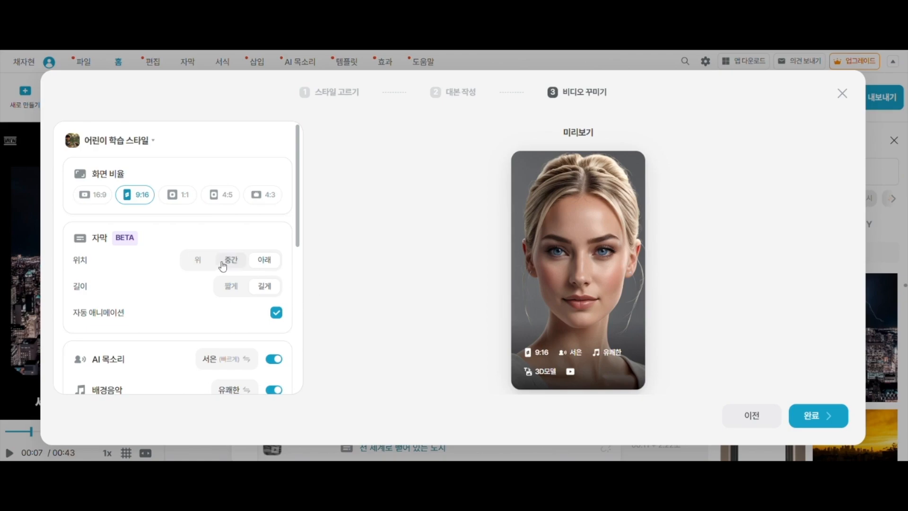
Filter the recommended AI voices to free (무료), Korean (한국어), female (여성) and teenage (청소년)
scroll(225, 261, "down", 3)
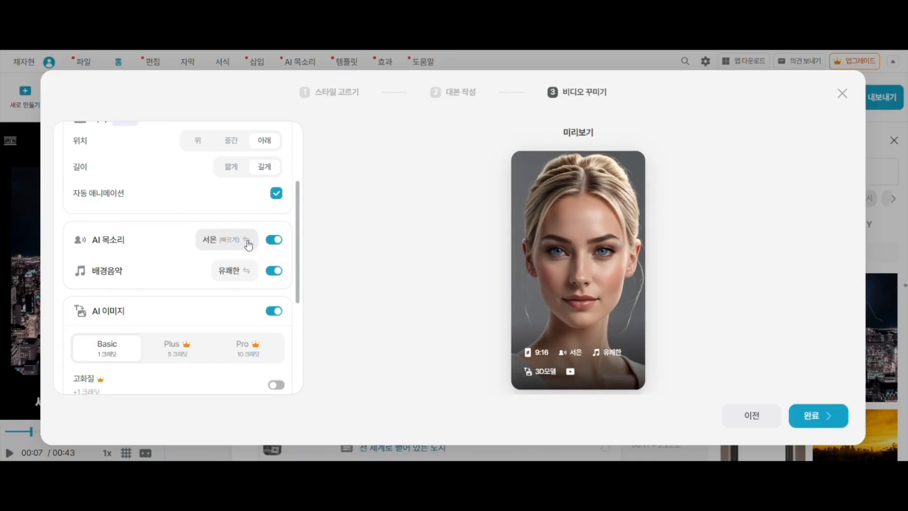
left_click(219, 240)
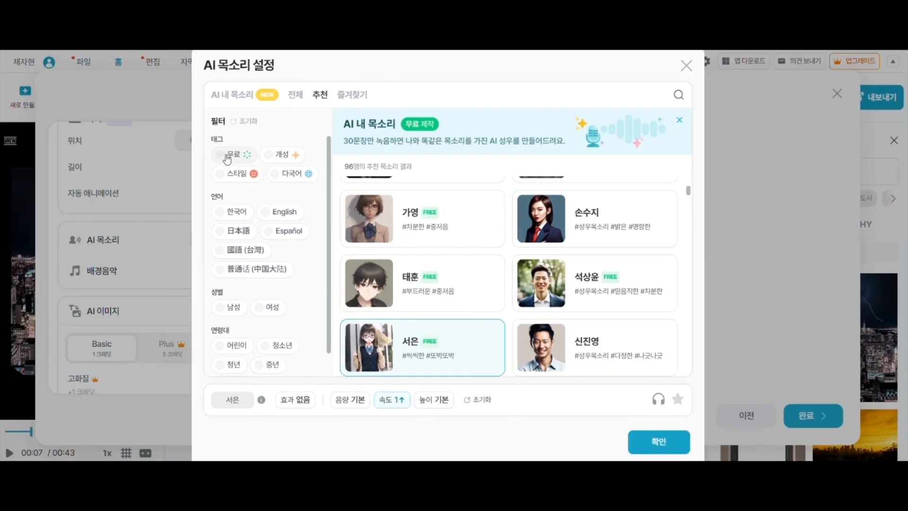
left_click(223, 157)
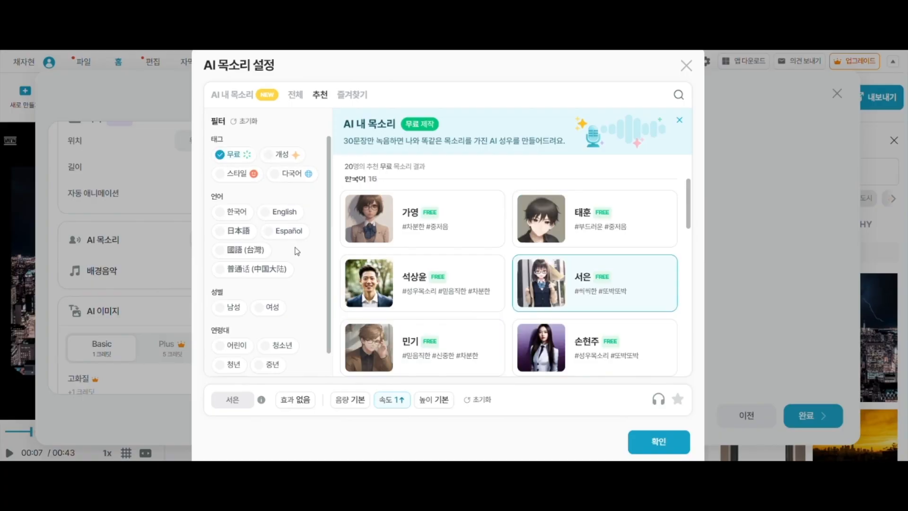
left_click(235, 212)
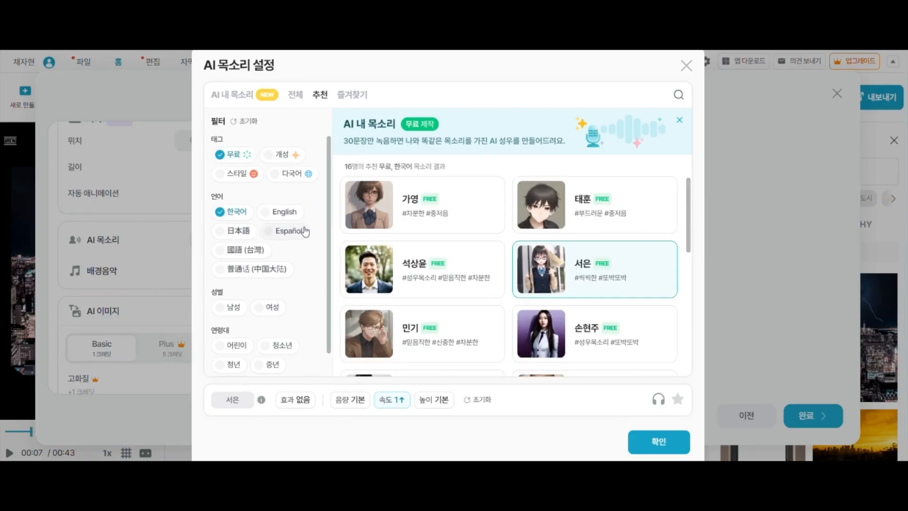
scroll(319, 267, "down", 1)
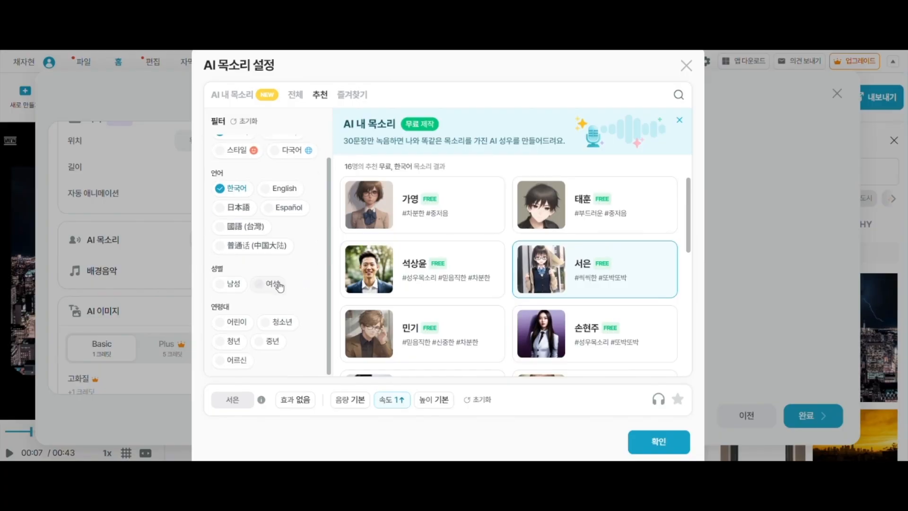
left_click(265, 285)
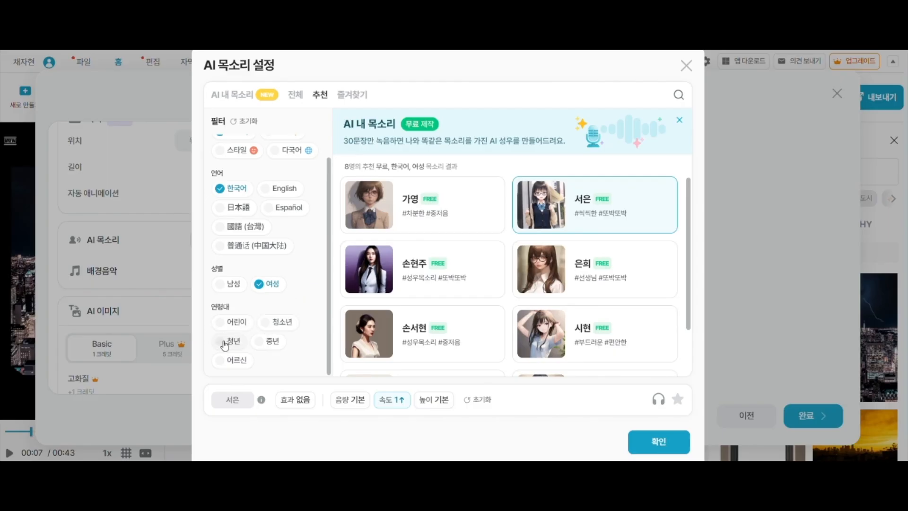
left_click(267, 327)
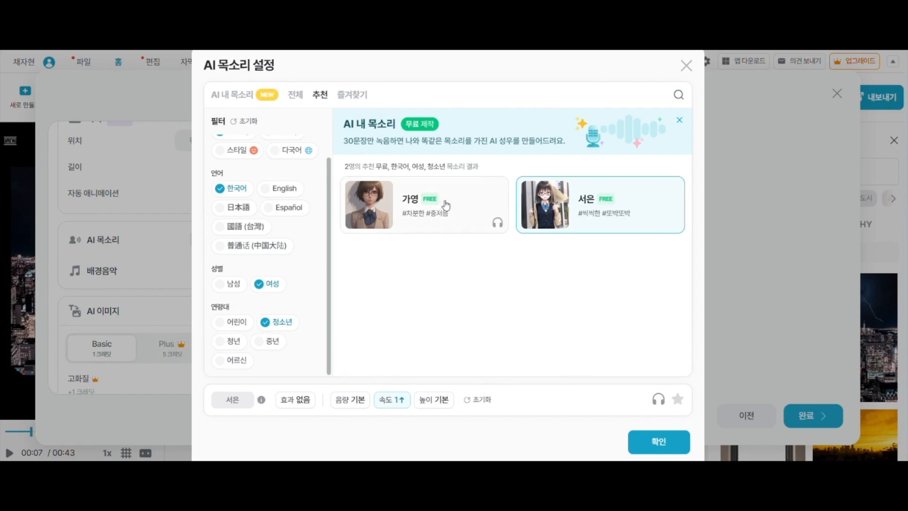
Try the 서은 voice at speed 2 faster and play its preview
mouse_move(674, 224)
mouse_move(454, 217)
left_click(397, 402)
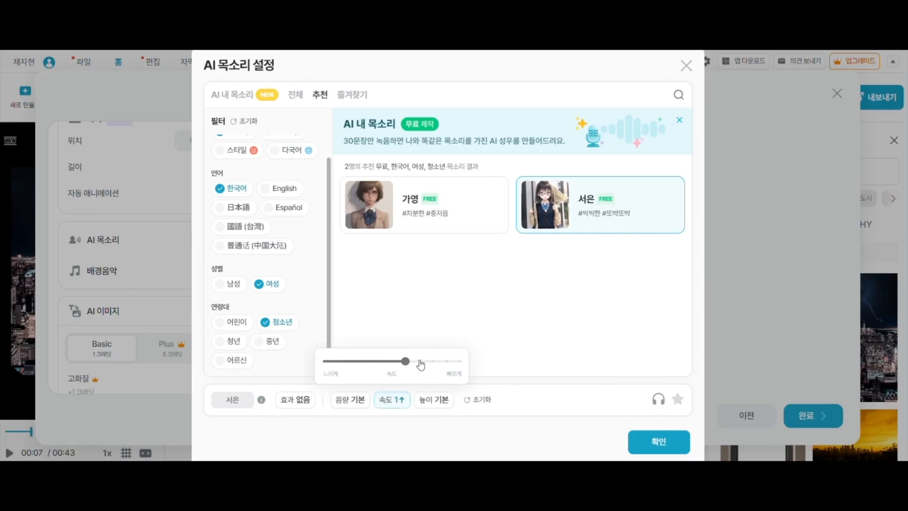
mouse_move(406, 361)
left_mouse_down()
mouse_move(432, 362)
mouse_move(419, 364)
left_mouse_up()
left_click(551, 356)
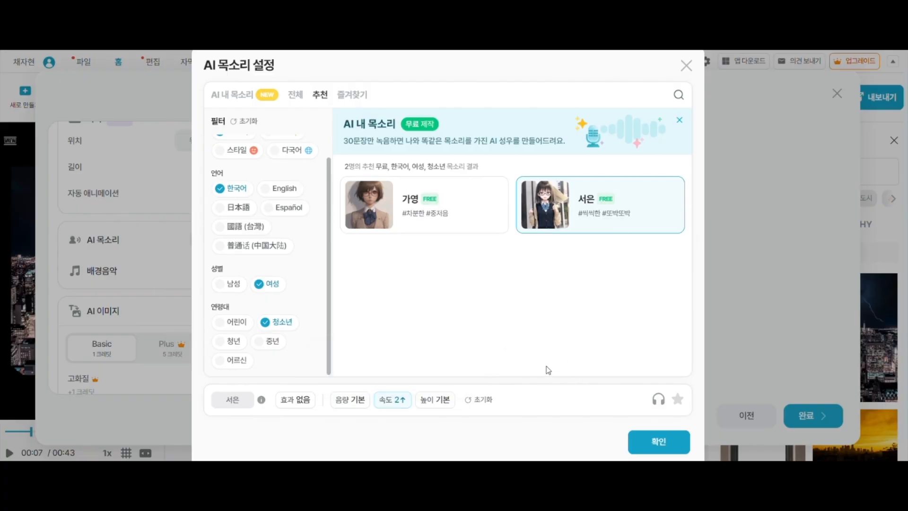
left_click(658, 401)
Set the 서은 voice's speed to 1 faster, play its preview and confirm the voice settings
left_click(396, 405)
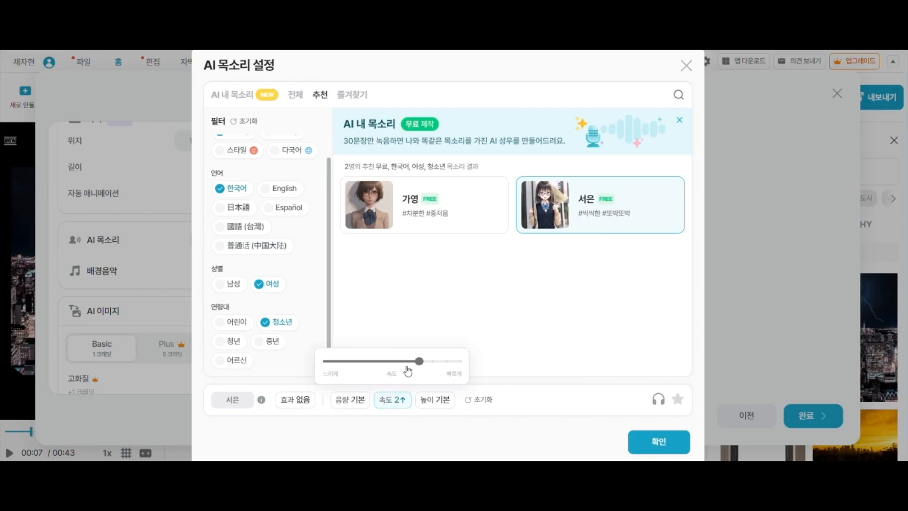
left_click_drag(413, 362, 405, 361)
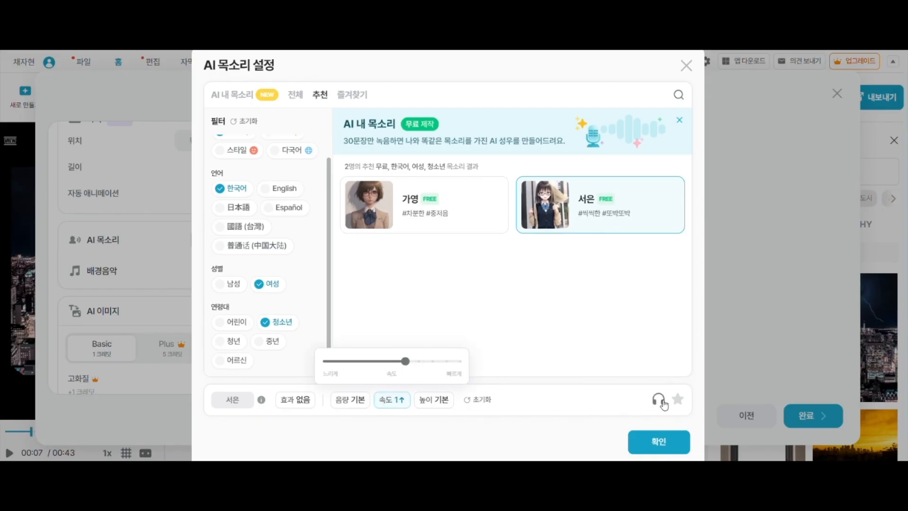
left_click(658, 399)
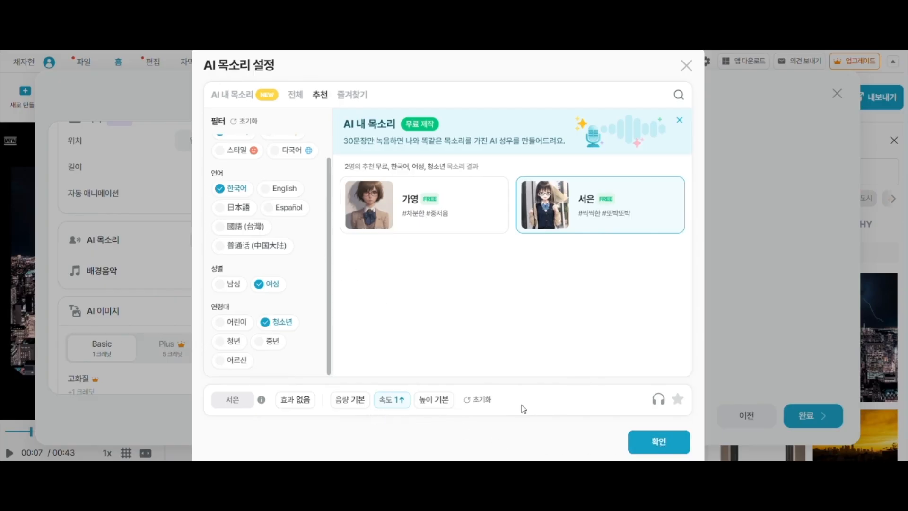
left_click(659, 443)
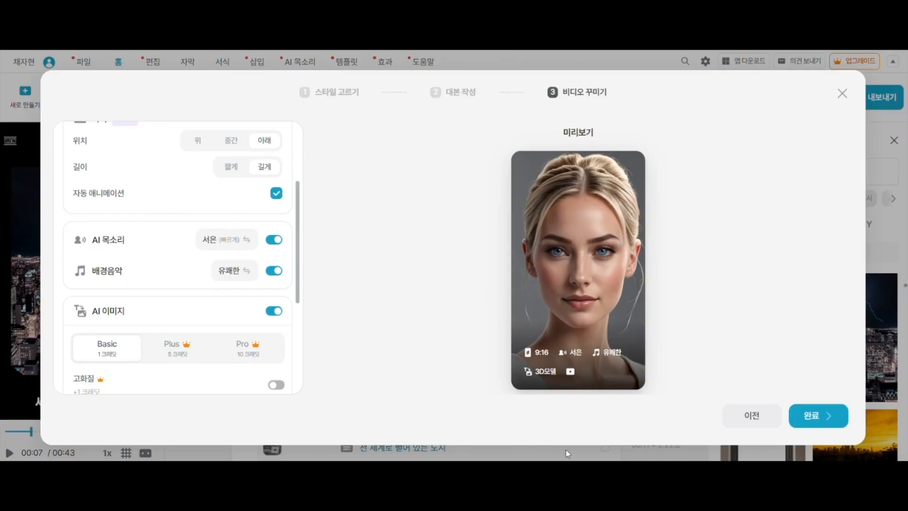
Sample the 감성적인, 활기찬, 잔잔한, 무서운 and 랜덤 background music moods and choose 무서운 (scary)
scroll(301, 216, "down", 2)
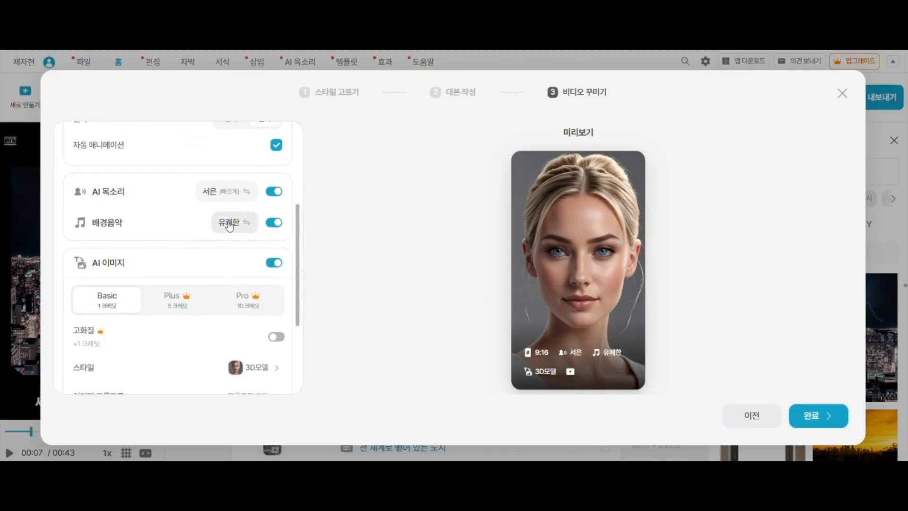
left_click(229, 223)
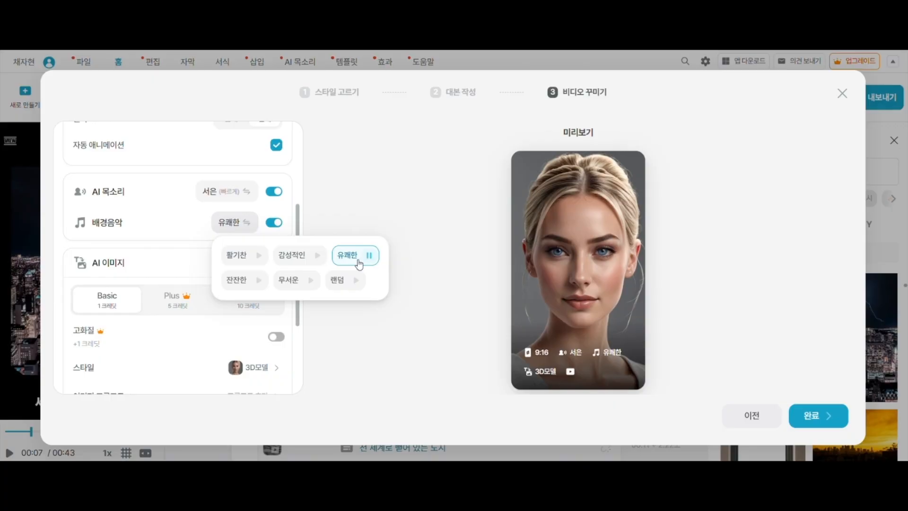
left_click(317, 258)
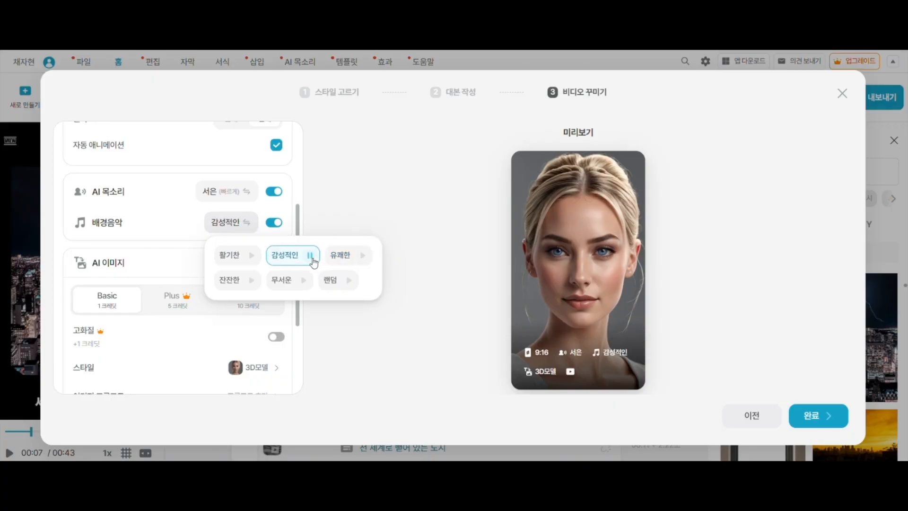
left_click(251, 256)
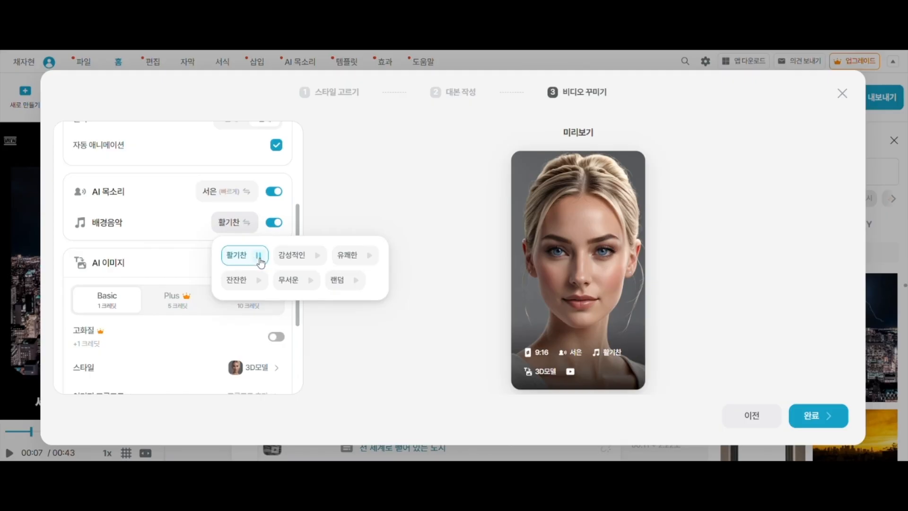
left_click(259, 281)
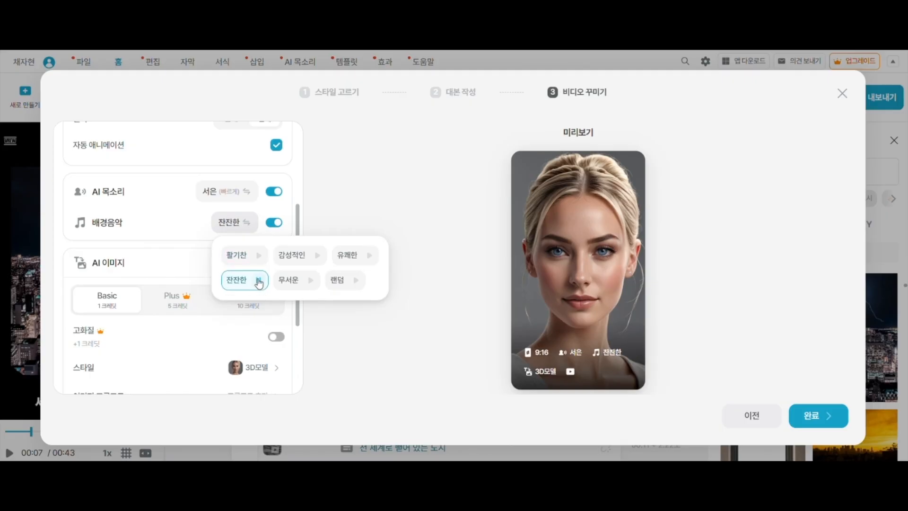
left_click(310, 282)
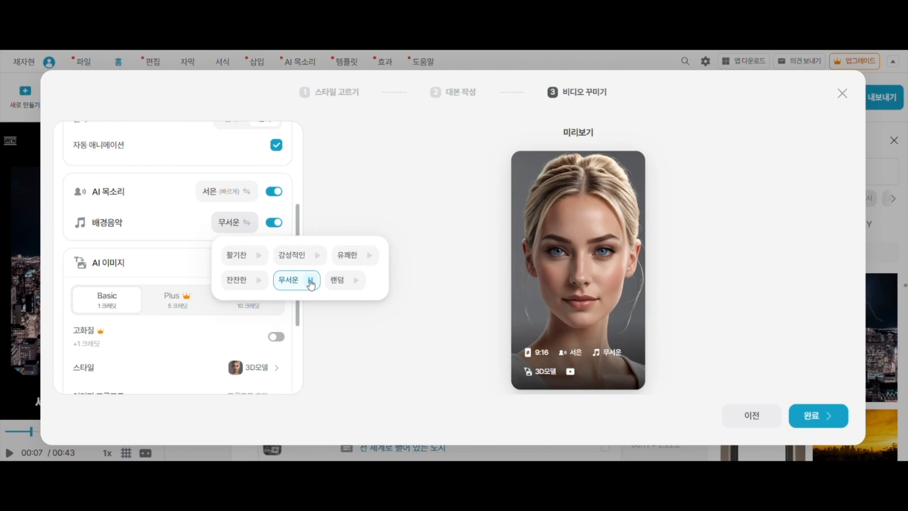
left_click(353, 282)
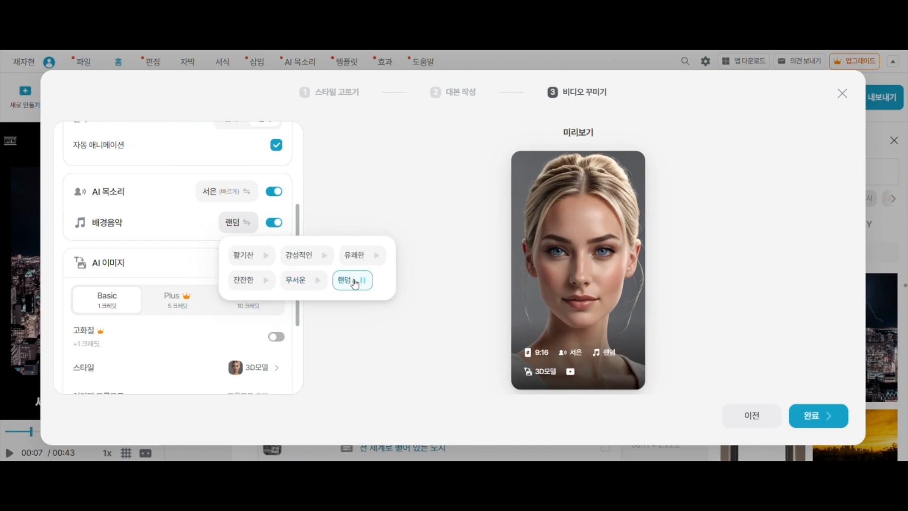
left_click(301, 283)
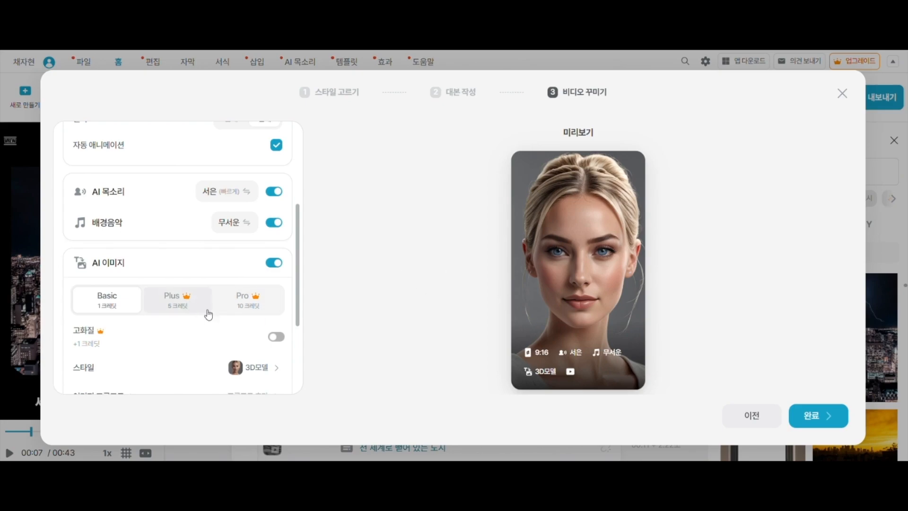
Try the 빈티지, 수채화, 유화, 연필 그림 and 애니메이션 styles for the AI images
scroll(210, 310, "down", 3)
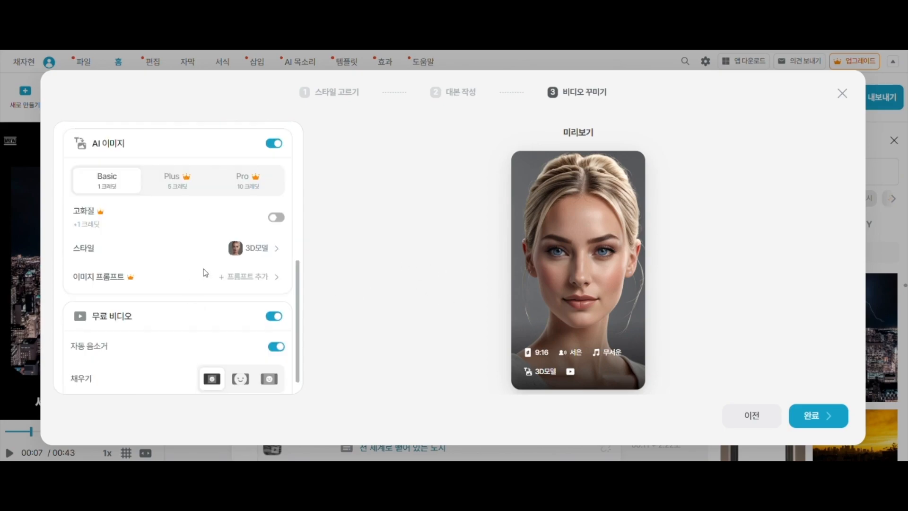
left_click(260, 251)
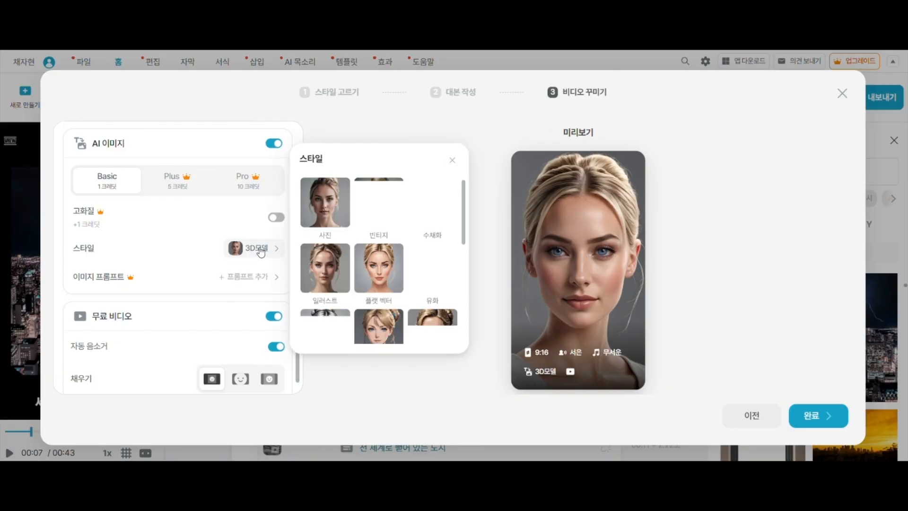
left_click(386, 208)
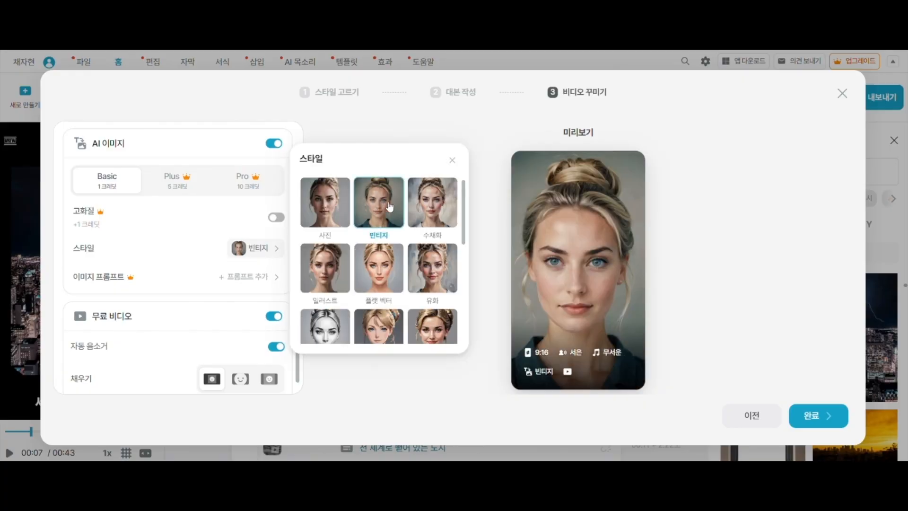
left_click(436, 207)
scroll(426, 222, "down", 1)
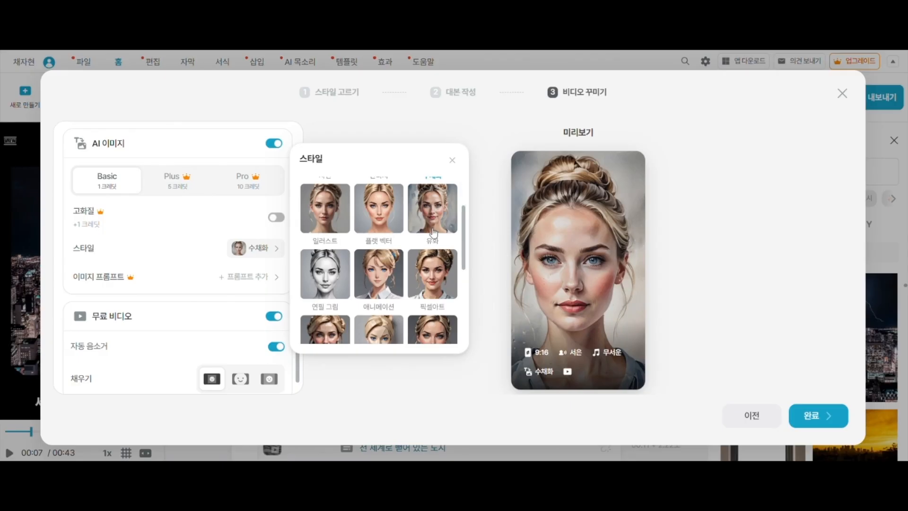
left_click(423, 225)
left_click(319, 294)
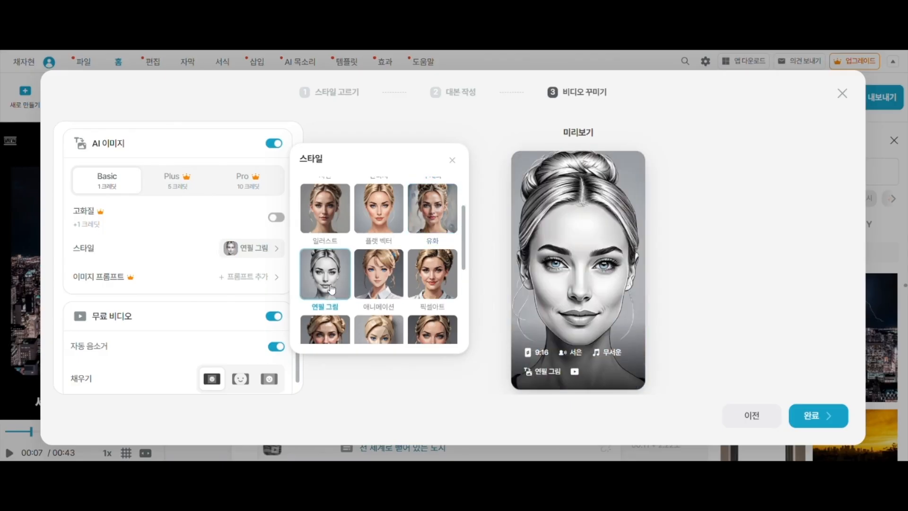
scroll(380, 244, "down", 1)
left_click(380, 242)
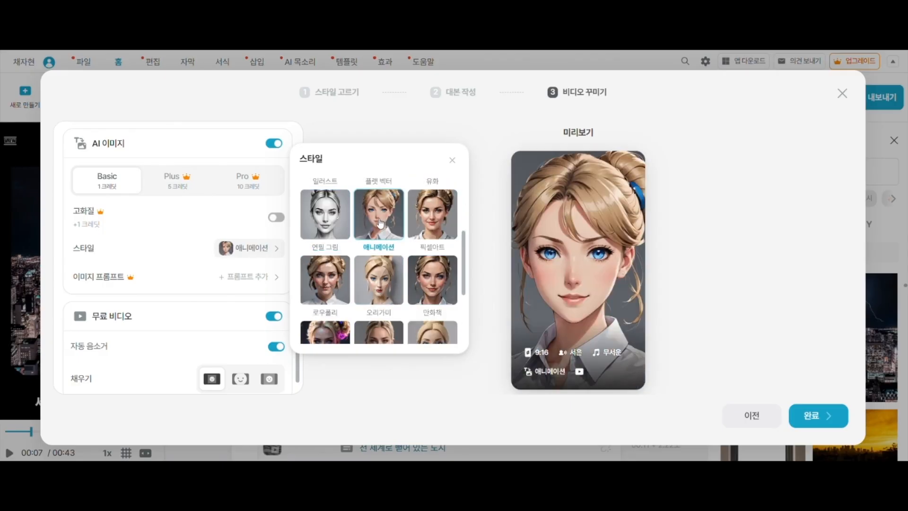
Choose the 공예/점토 (craft/clay) style for the AI images
scroll(434, 293, "down", 1)
left_click(427, 303)
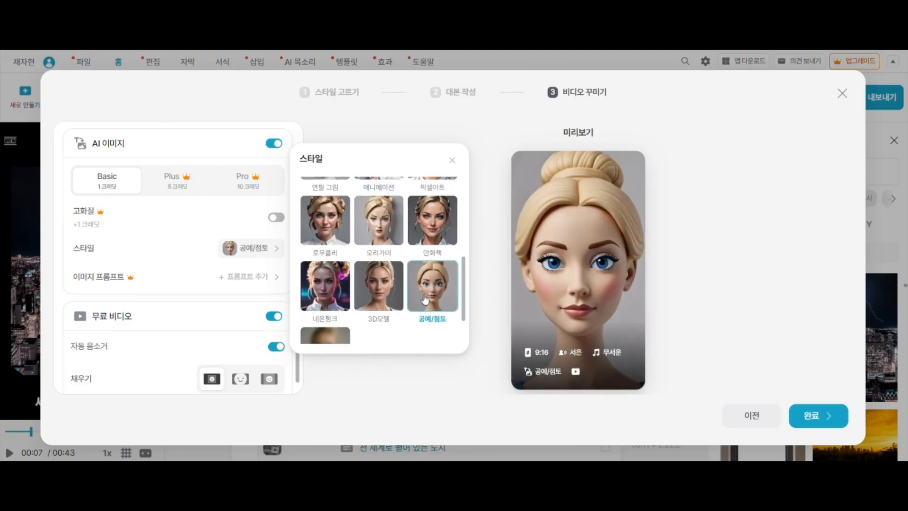
scroll(425, 293, "down", 1)
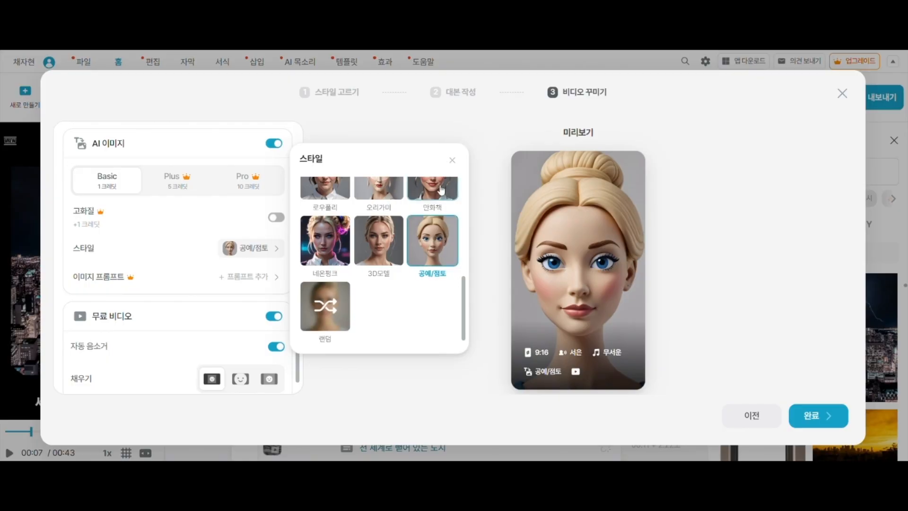
left_click(452, 158)
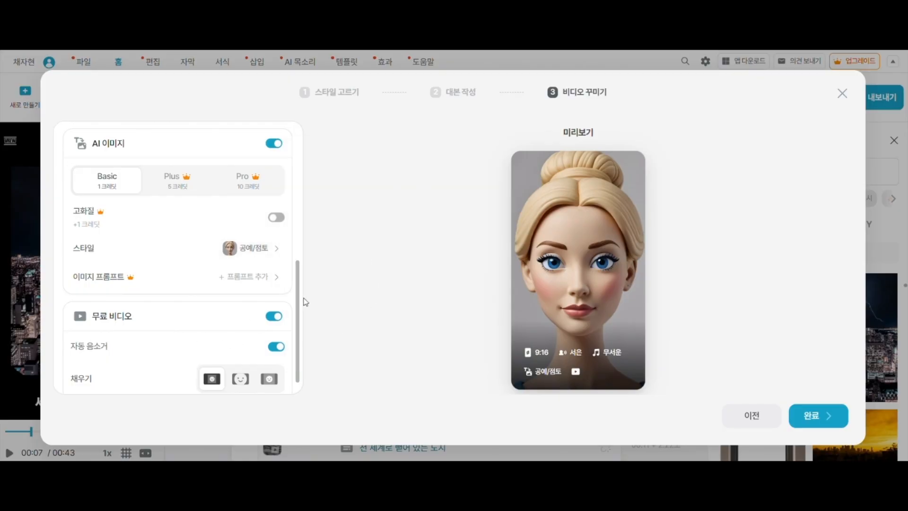
Check the remaining AI image and free video (무료 비디오) options, then generate the video and look over its clips
scroll(300, 331, "down", 1)
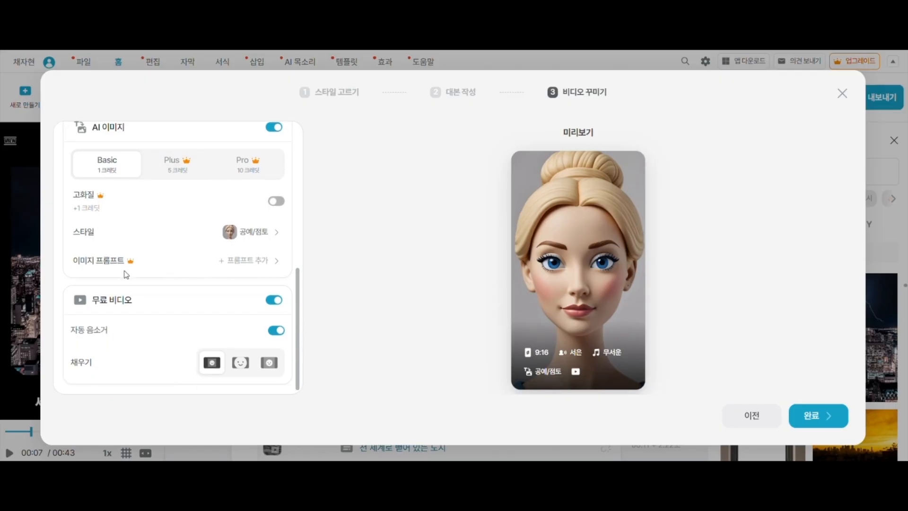
left_click_drag(300, 302, 293, 379)
left_click_drag(298, 369, 315, 408)
left_click(815, 418)
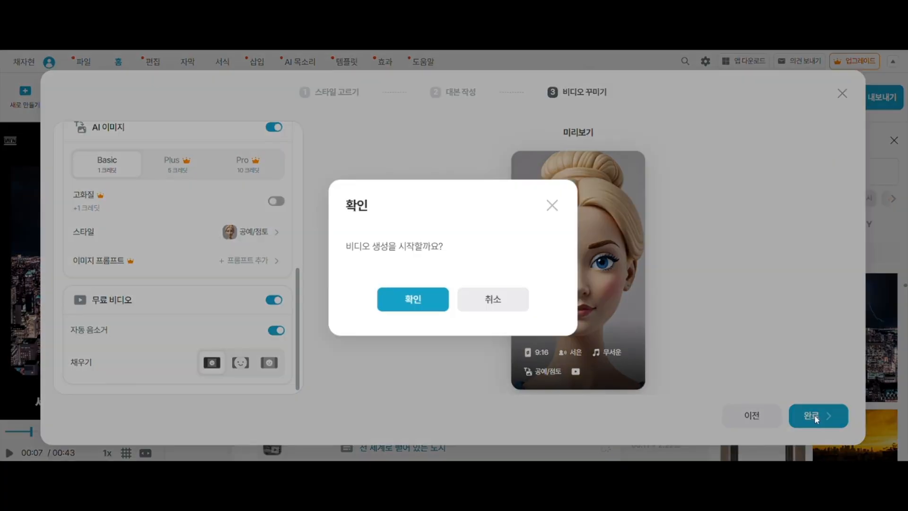
left_click(412, 300)
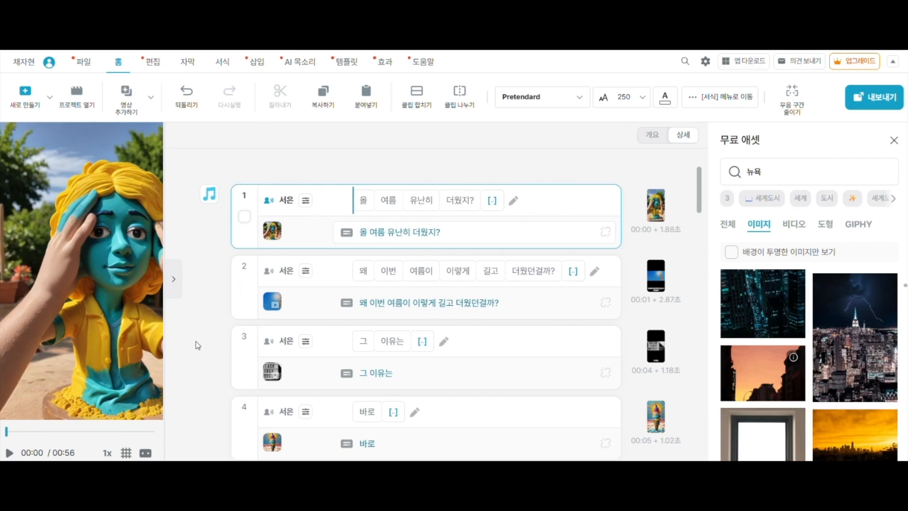
scroll(188, 337, "down", 1)
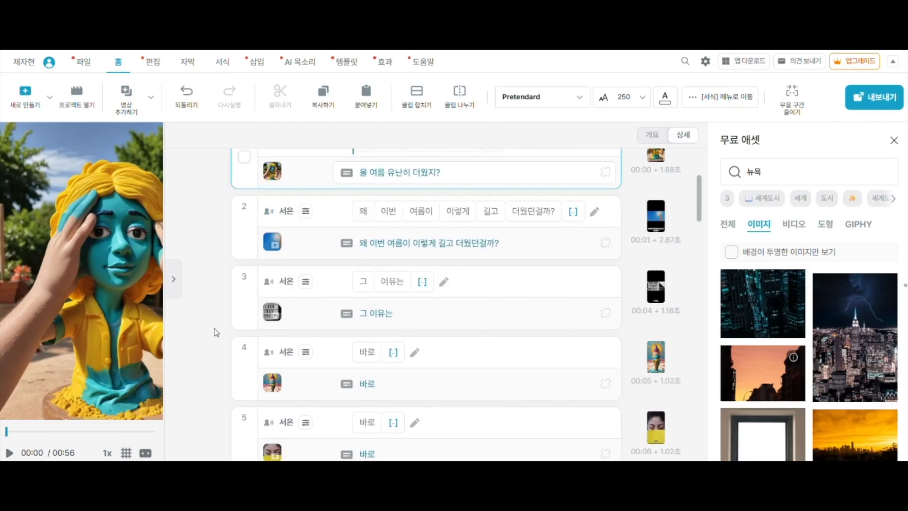
Look over the generated clips and play the whole video through once
scroll(214, 328, "down", 8)
scroll(214, 328, "down", 4)
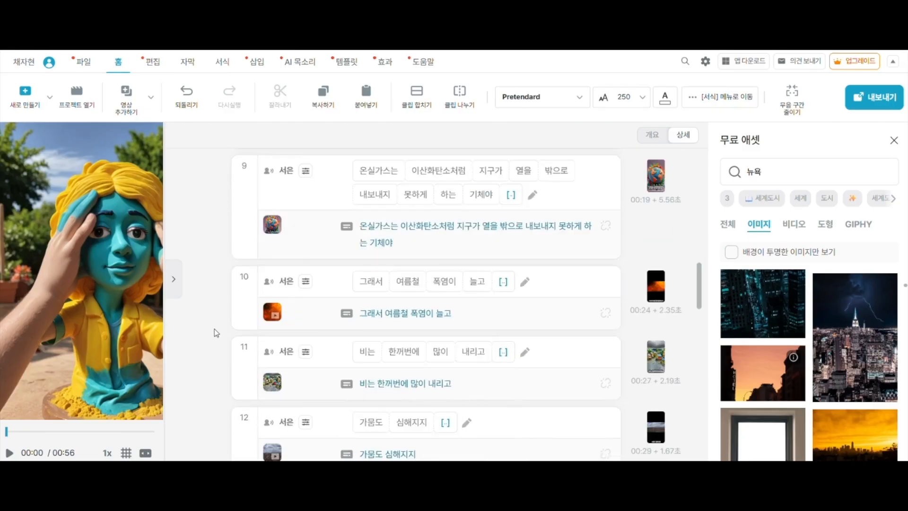
scroll(211, 331, "up", 15)
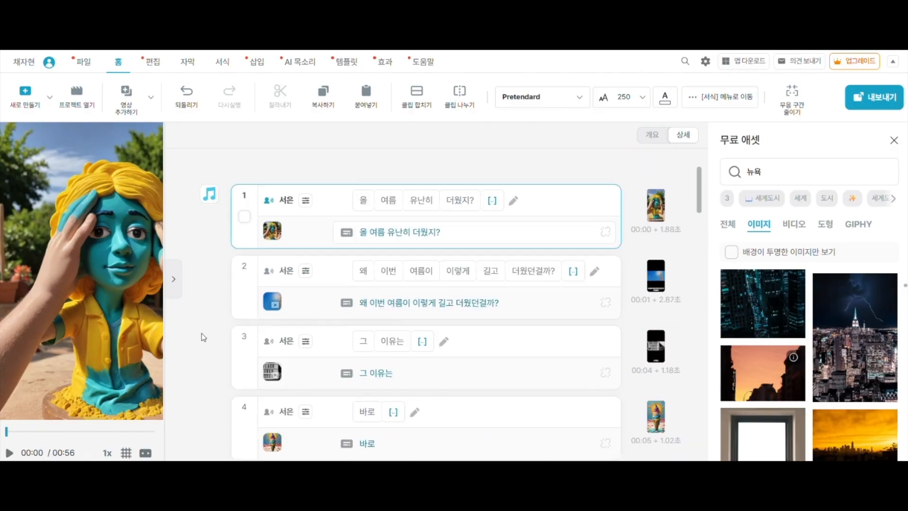
left_click(9, 453)
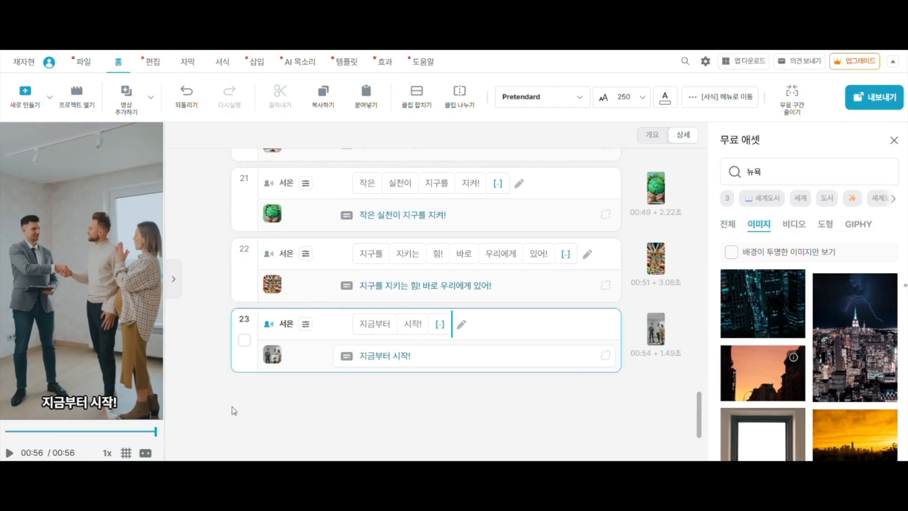
scroll(199, 380, "up", 15)
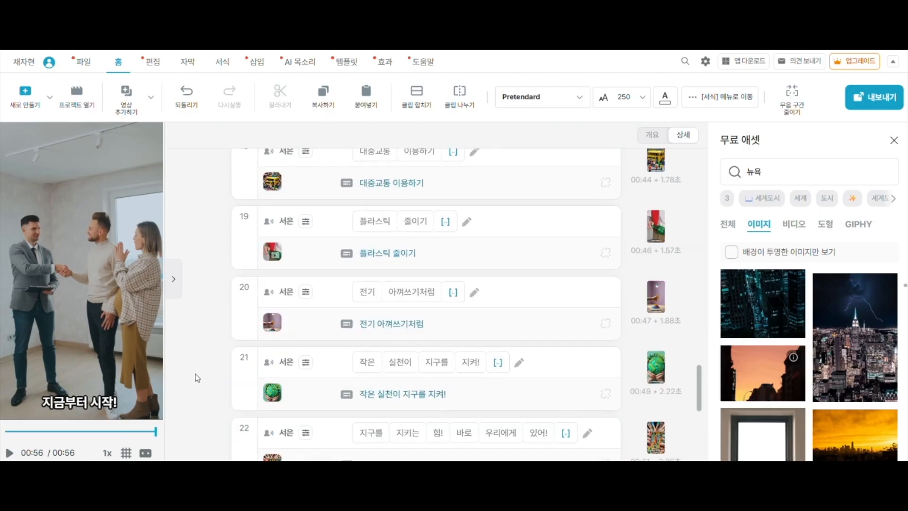
scroll(196, 364, "up", 8)
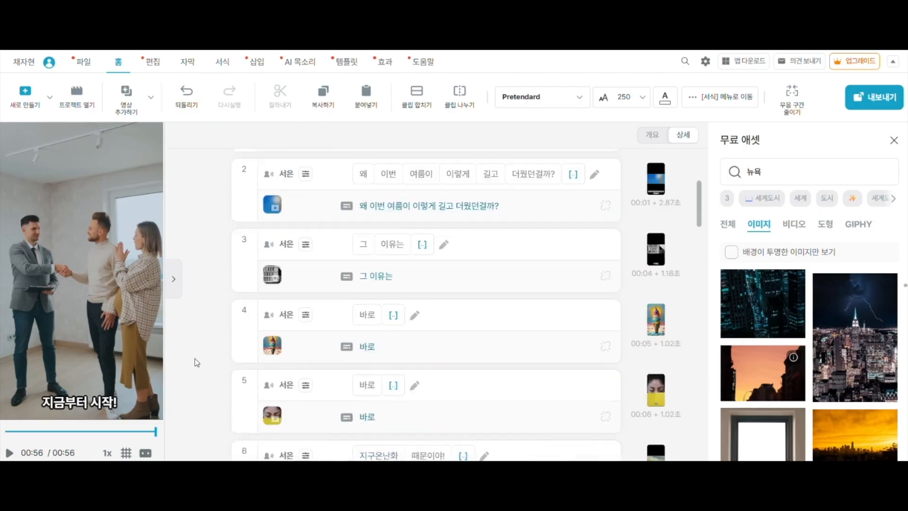
mouse_move(274, 233)
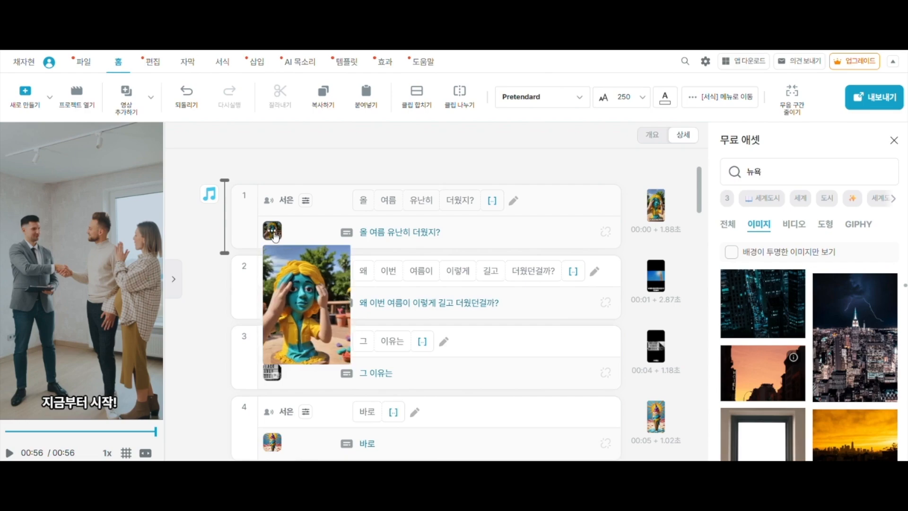
left_click(274, 235)
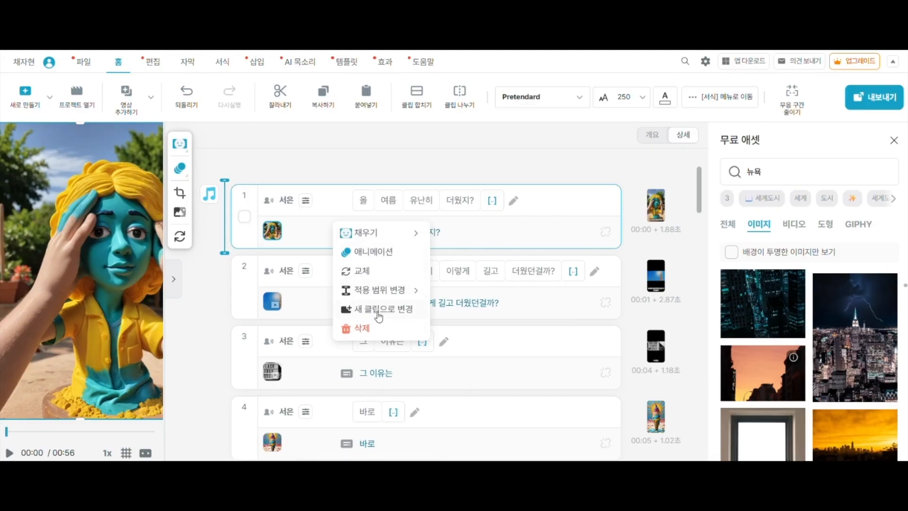
left_click(363, 272)
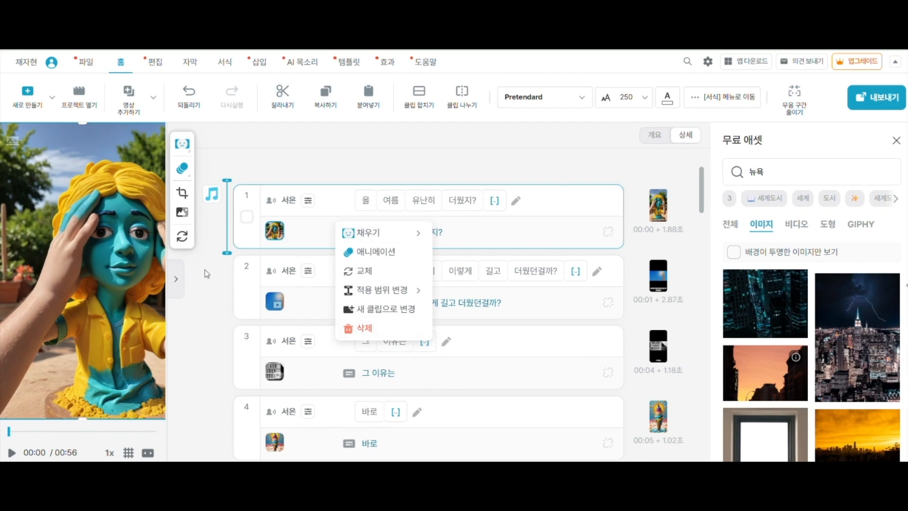
left_click(242, 272)
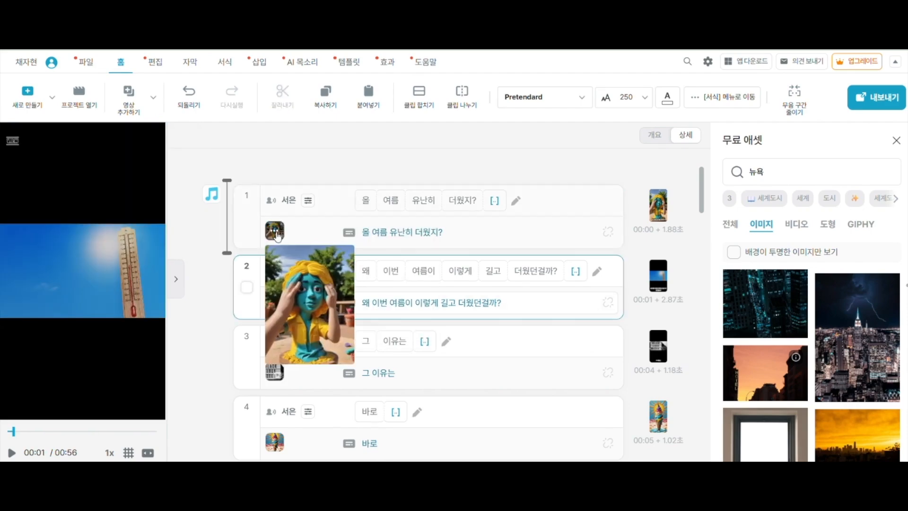
Replace the first clip's clay image with the 무더위 picture from the computer's Documents folder and reposition it in the frame
left_click(277, 237)
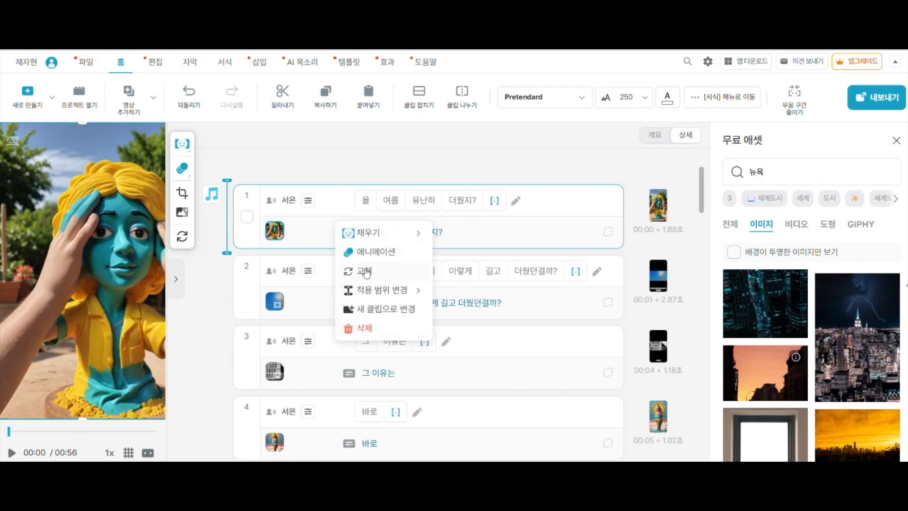
left_click(366, 272)
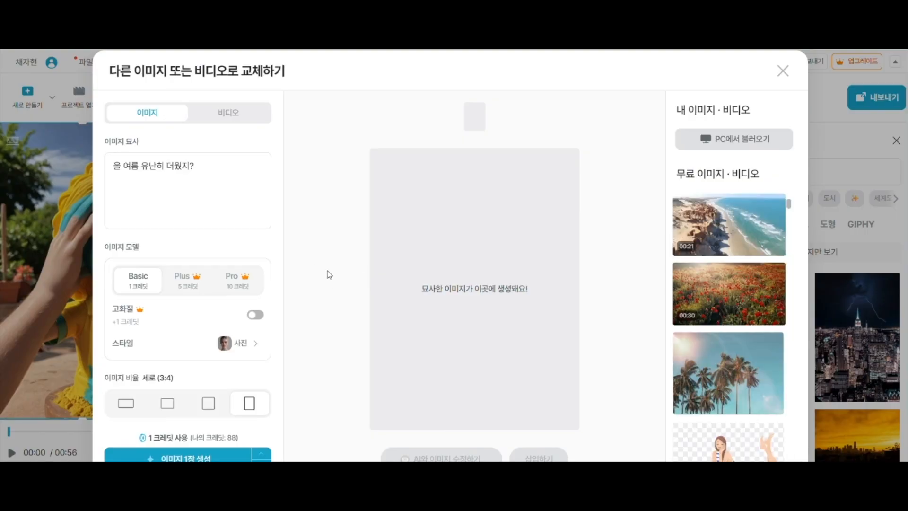
left_click(741, 141)
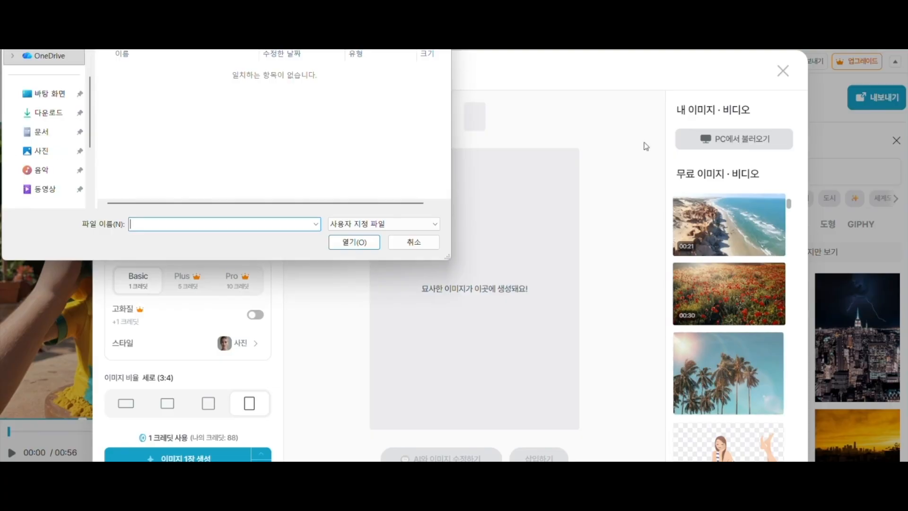
left_click(49, 136)
left_click(144, 161)
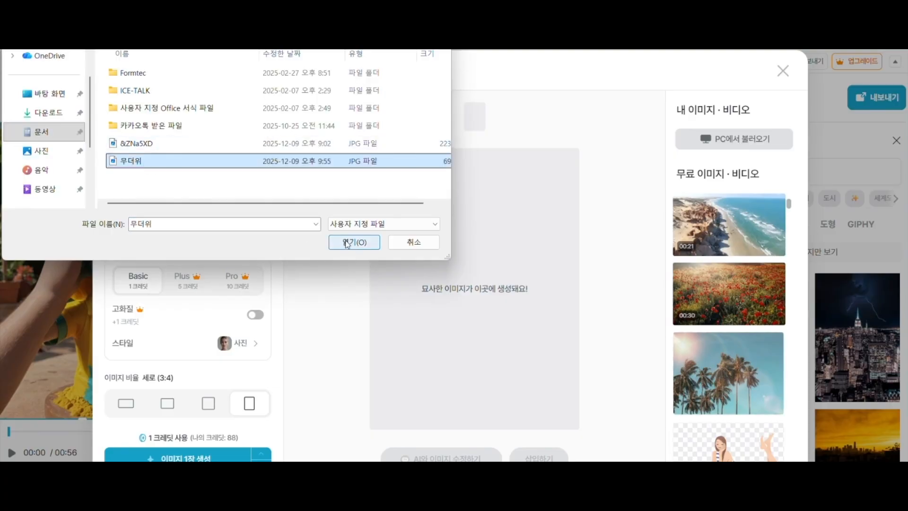
left_click(353, 242)
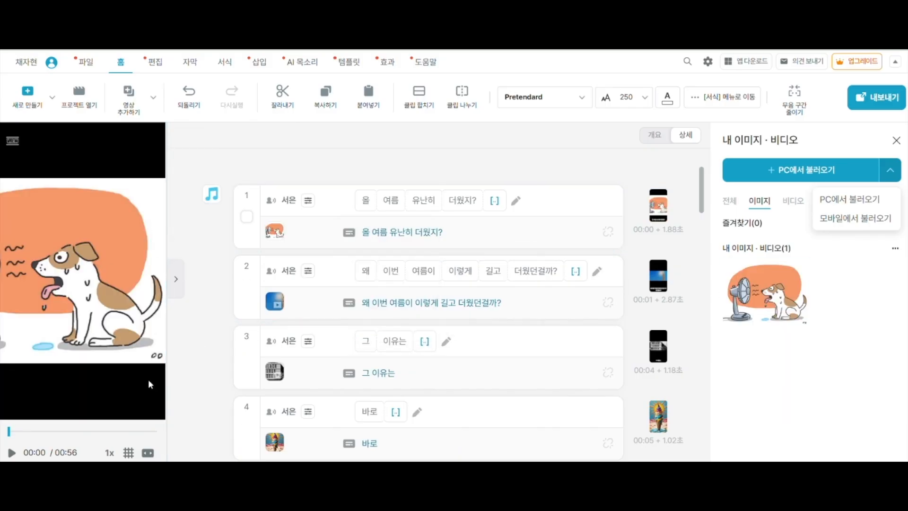
left_click_drag(78, 285, 110, 311)
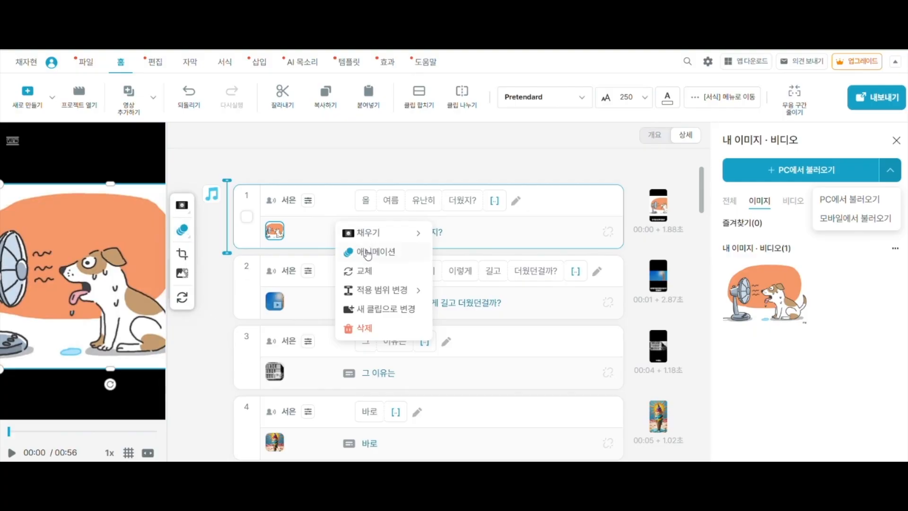
Look through the 확대, 강조 and 등장/퇴장 animation effects for the first clip's image, and preview the opening clips
left_click(368, 256)
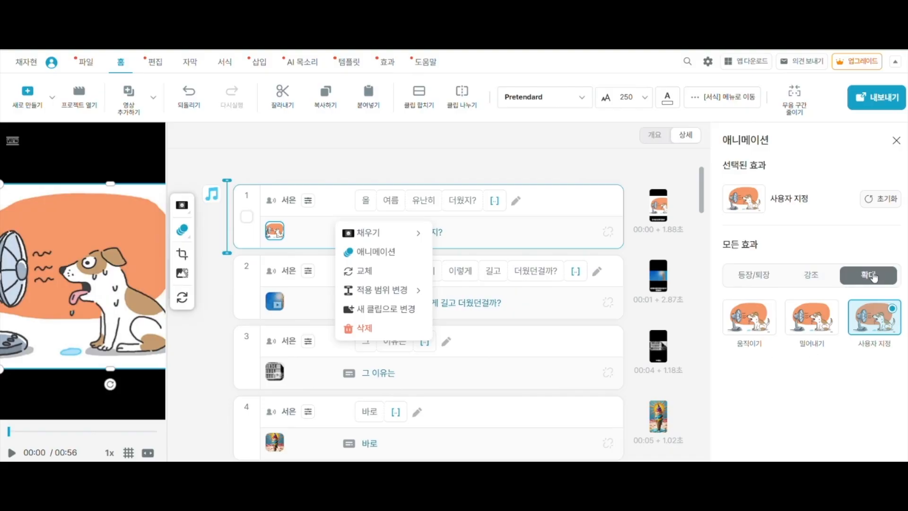
left_click(801, 278)
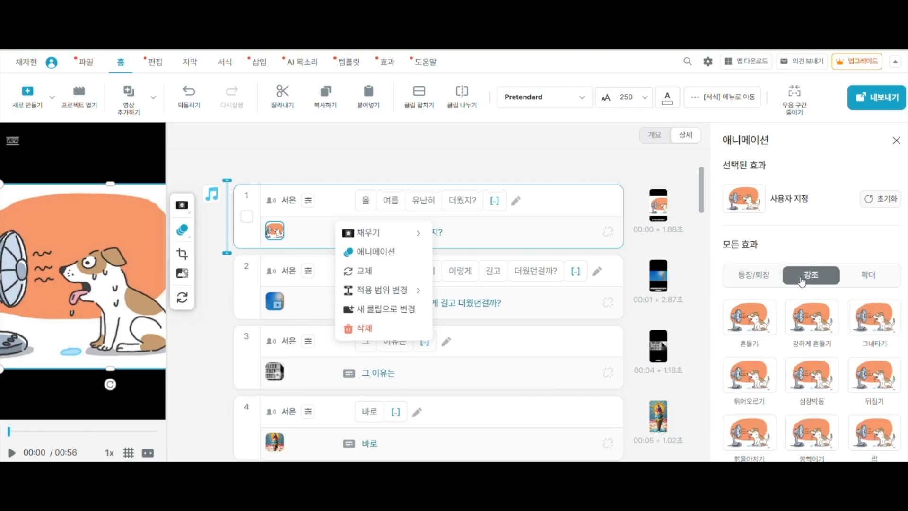
left_click(755, 279)
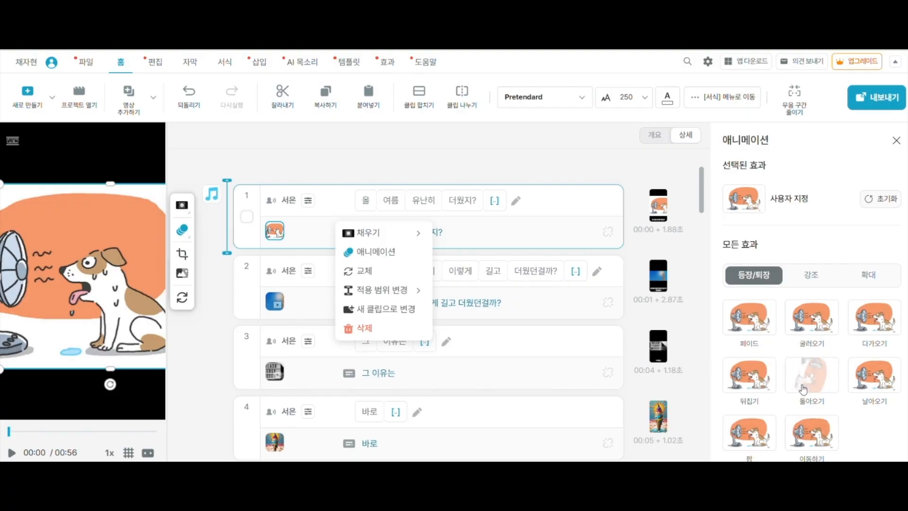
left_click(869, 274)
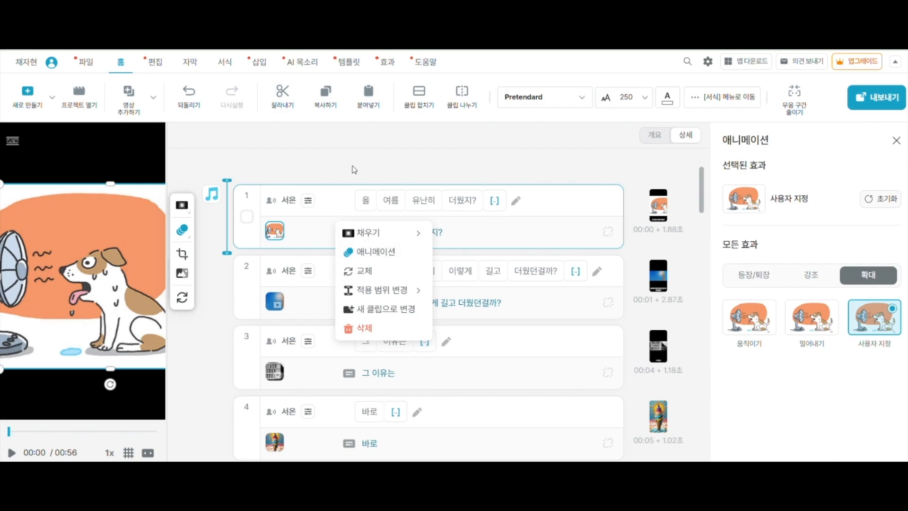
left_click(373, 156)
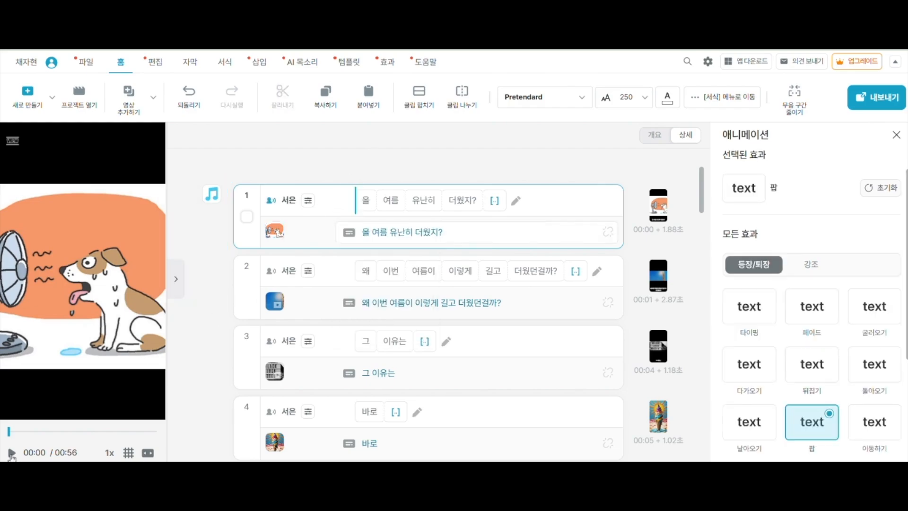
left_click(12, 452)
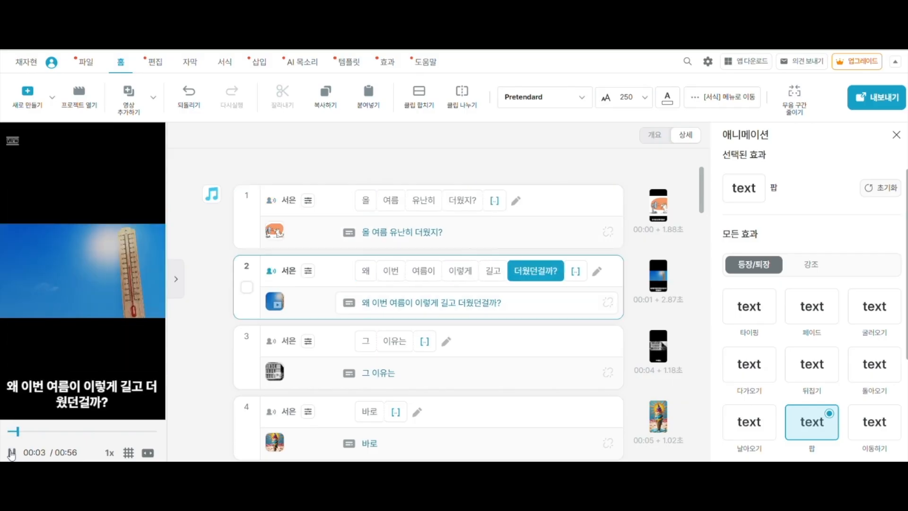
left_click(12, 453)
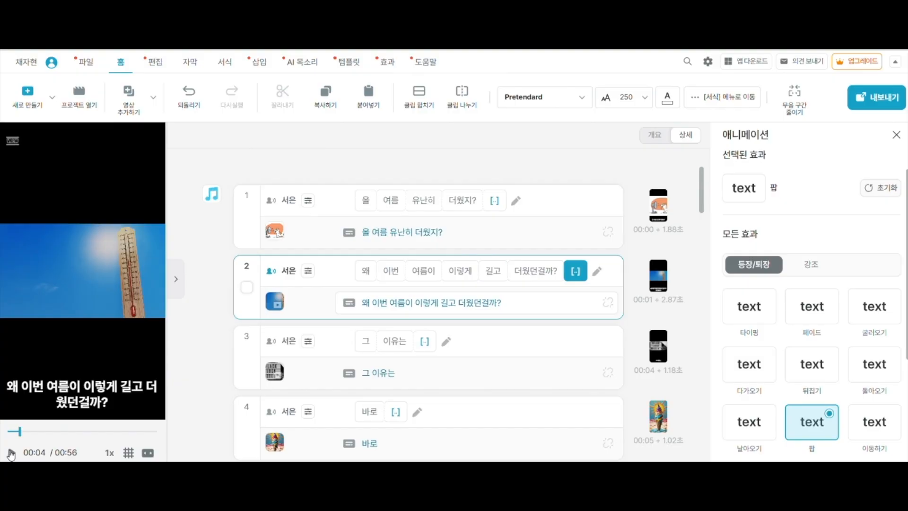
Apply the 팝 (pop) emphasis animation to the first clip's dog-and-fan image
left_click(274, 231)
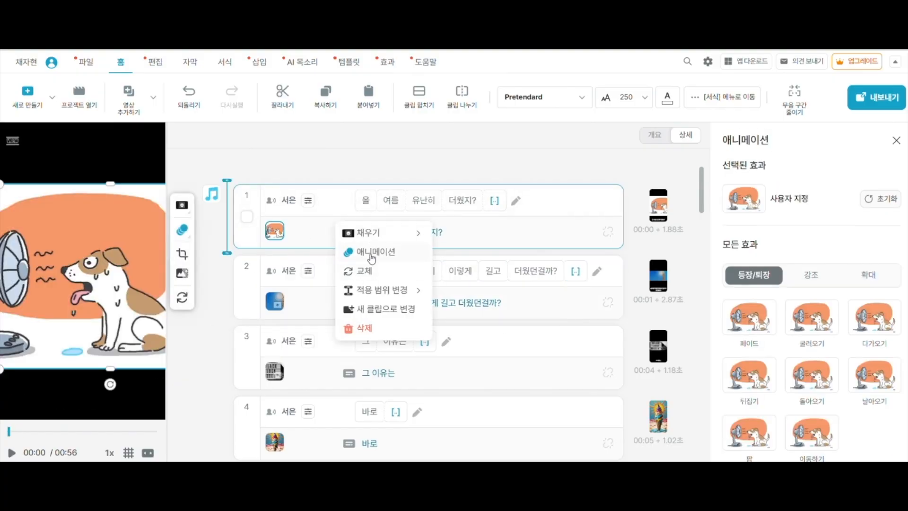
left_click(371, 255)
left_click(812, 276)
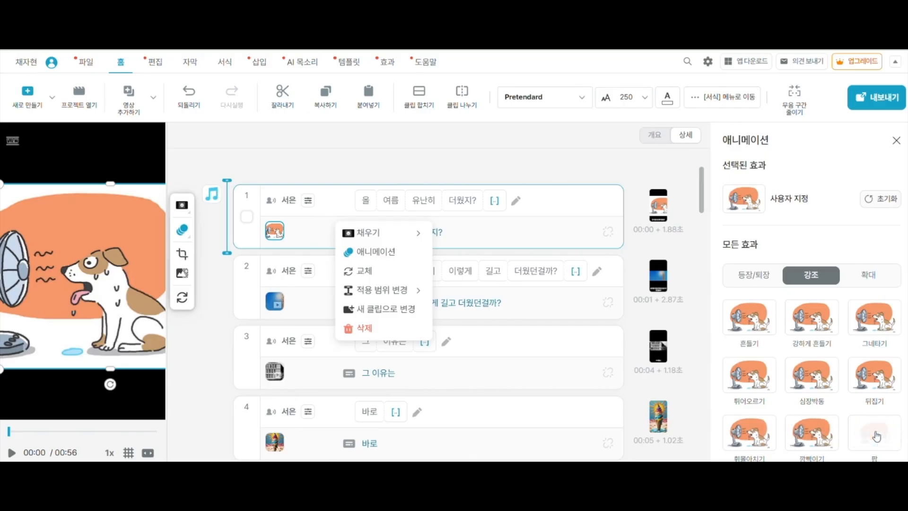
left_click(878, 436)
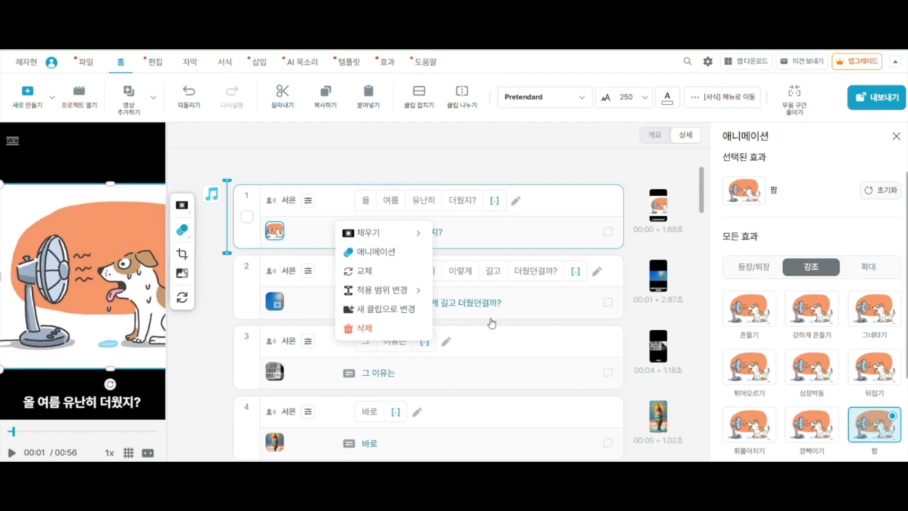
left_click(484, 159)
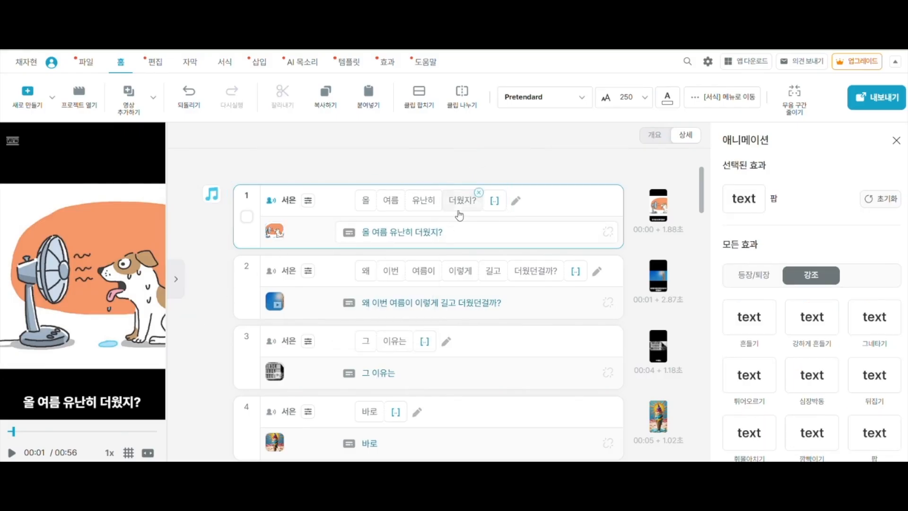
Add an AI voice clip (AI 목소리 클립) between clip 22 and the closing "지금부터 시작!" clip
scroll(458, 215, "down", 10)
scroll(458, 218, "down", 3)
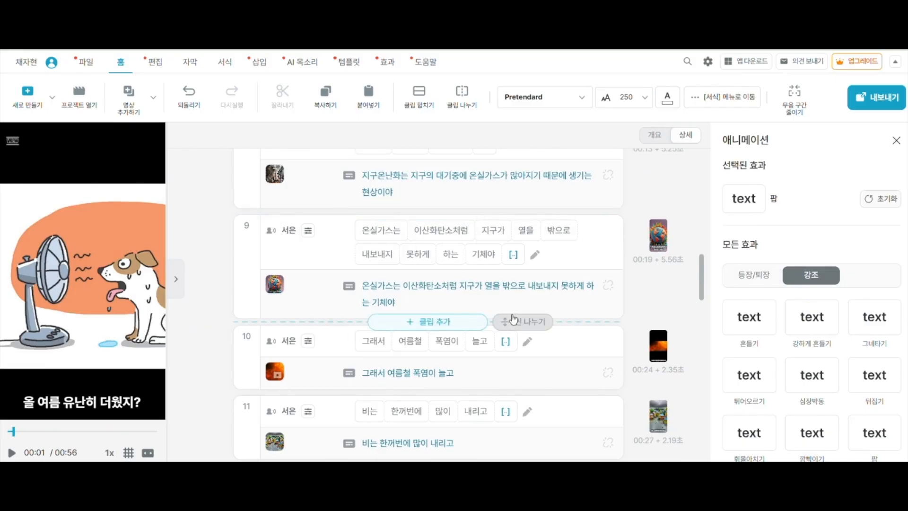
scroll(647, 298, "down", 1)
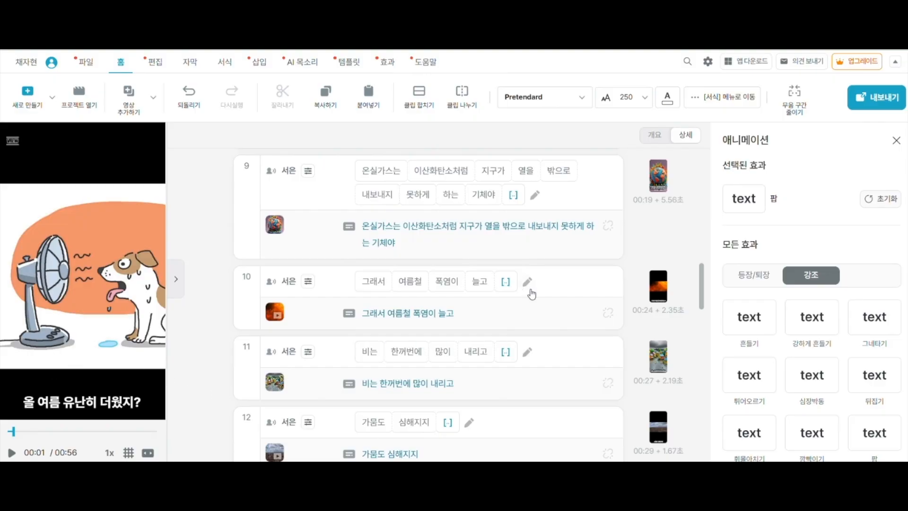
scroll(533, 295, "down", 3)
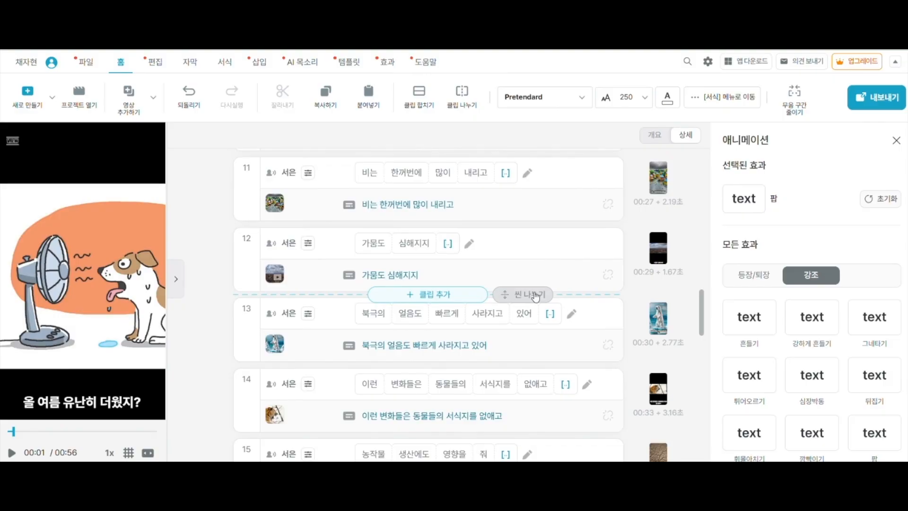
scroll(536, 293, "down", 7)
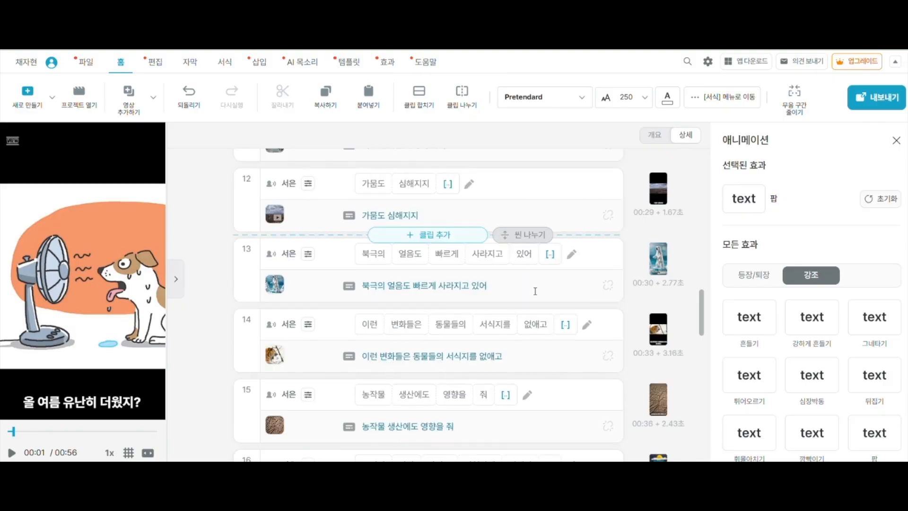
scroll(535, 289, "down", 5)
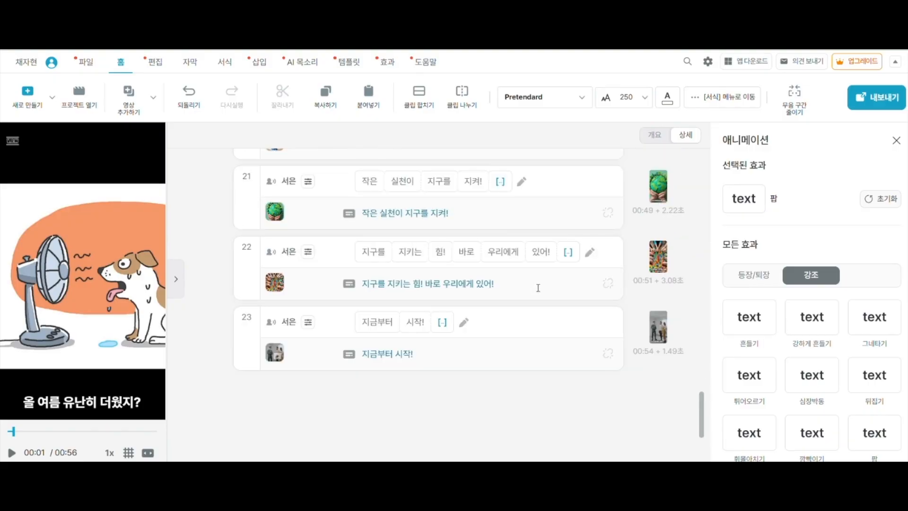
mouse_move(407, 303)
mouse_move(345, 308)
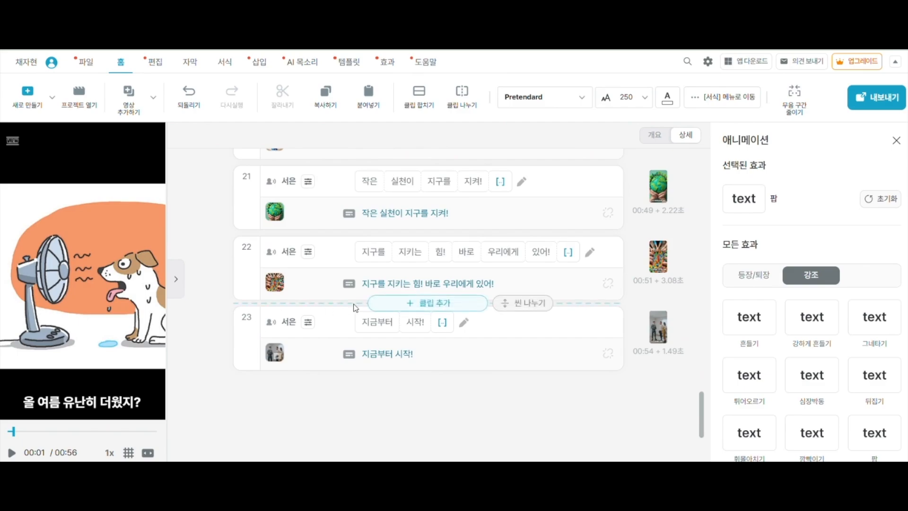
left_click(419, 305)
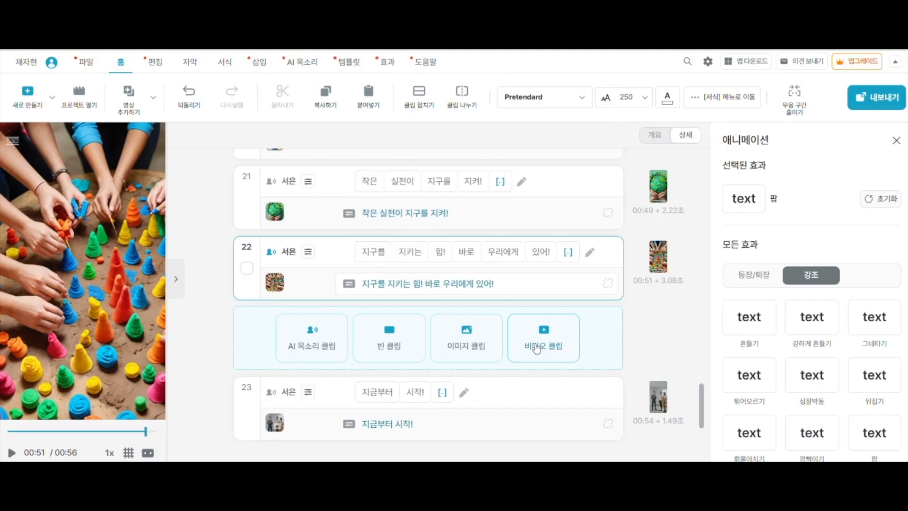
left_click(319, 347)
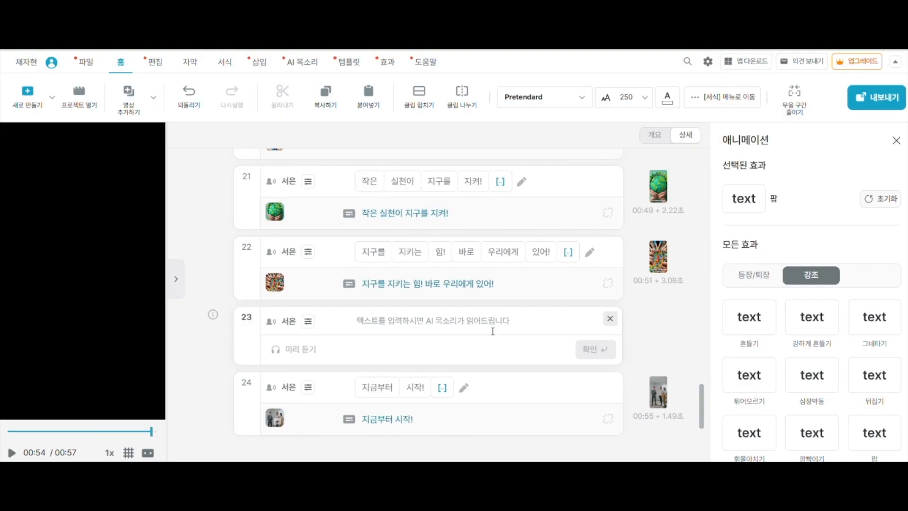
Enter "우리 모두의 노력이 필요한 순간이야" as the new clip's narration, listen to the voice preview, and confirm the text
type("ㅇ리 모두의 노력이")
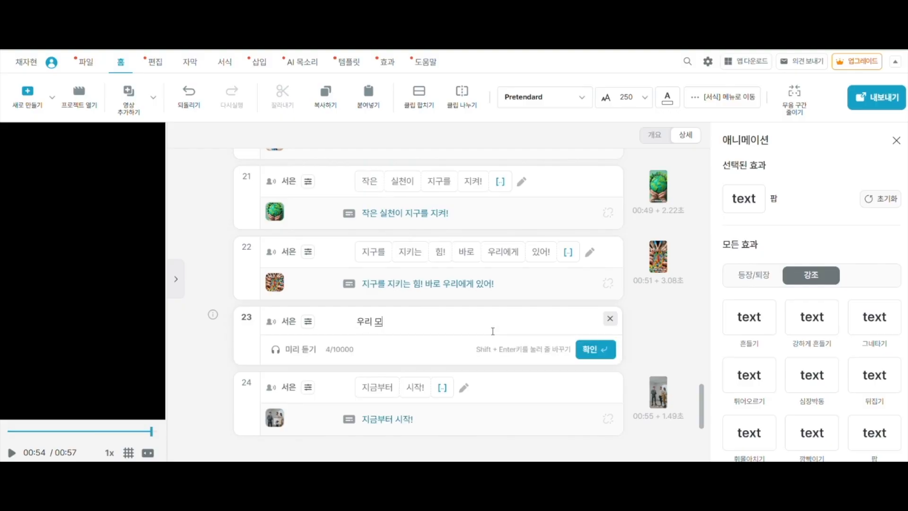
type(" 필요한 순ㄱㄴ")
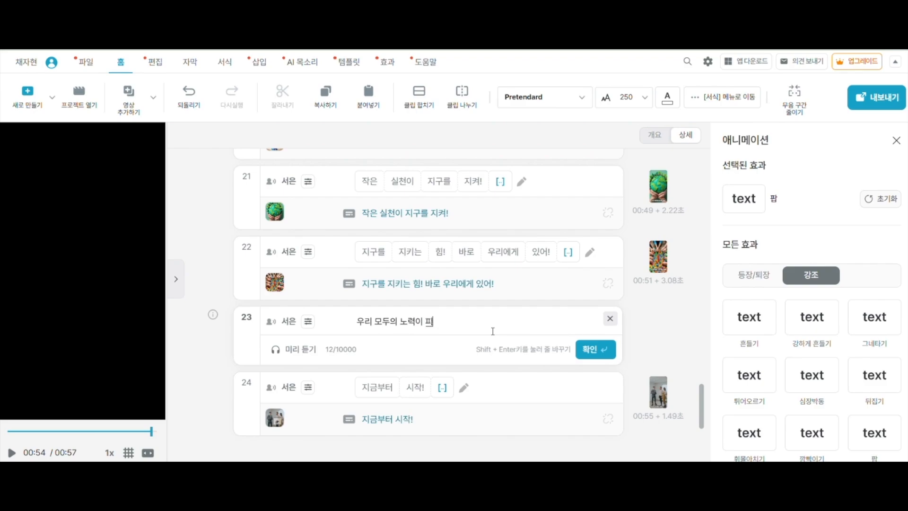
key("BackSpace")
type("ㄴ이야")
left_click(291, 349)
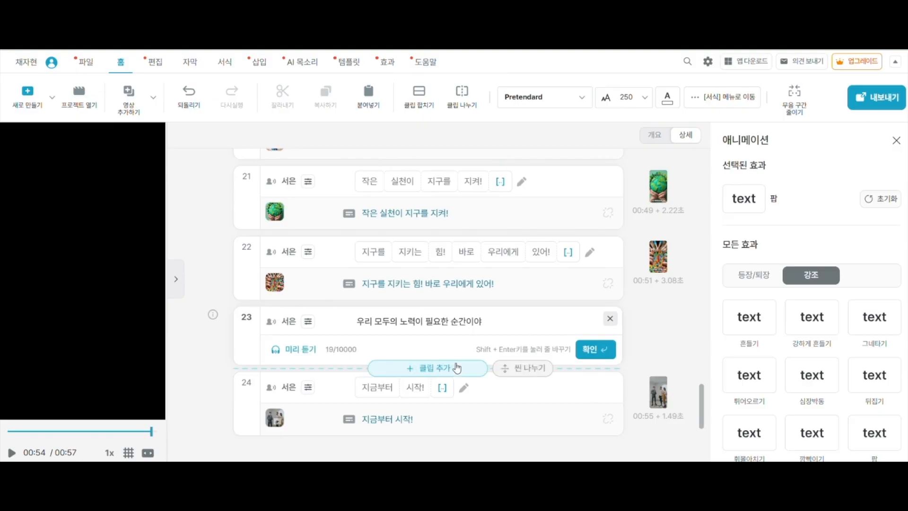
left_click(594, 351)
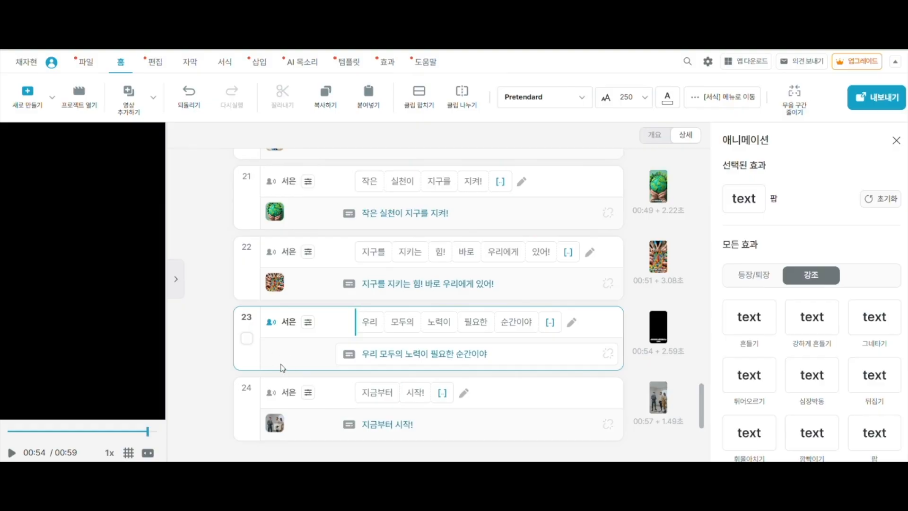
Fill the new clip 23 with a matching visual using AI 이미지 자동삽입, and open the inserted visual's options
mouse_move(279, 309)
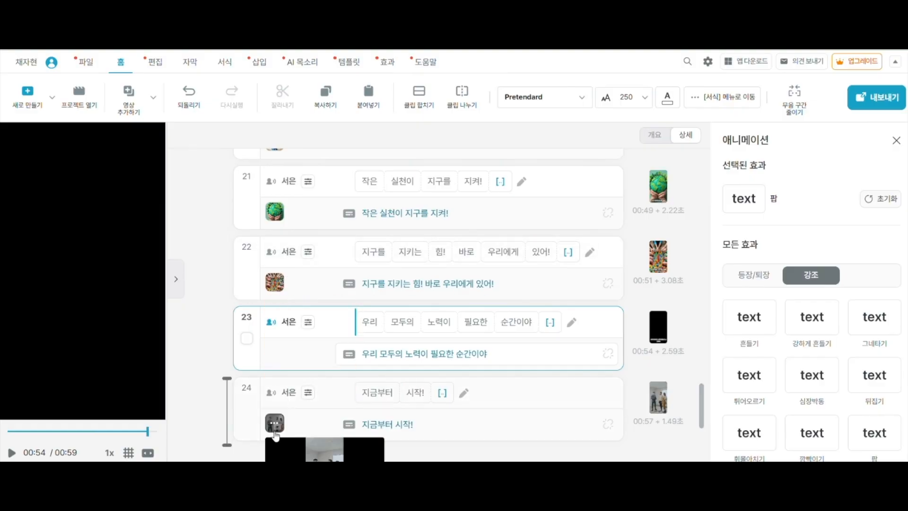
right_click(278, 356)
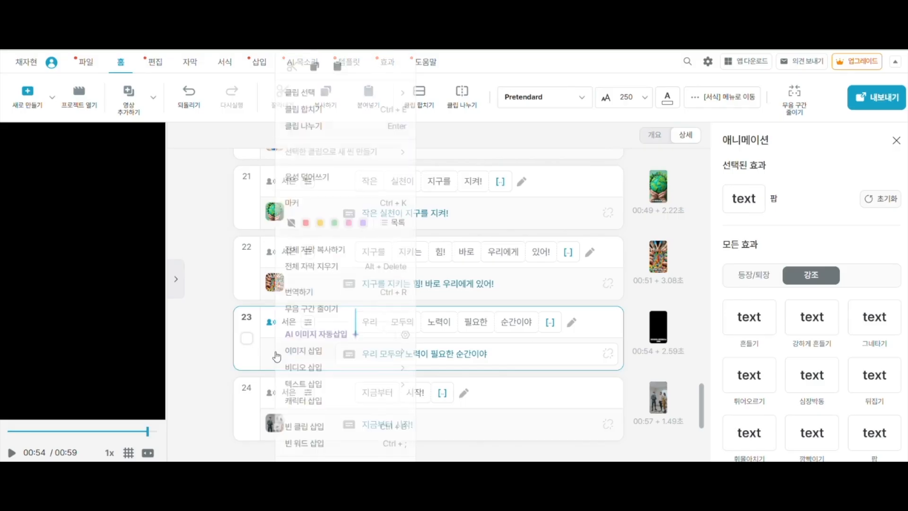
mouse_move(279, 352)
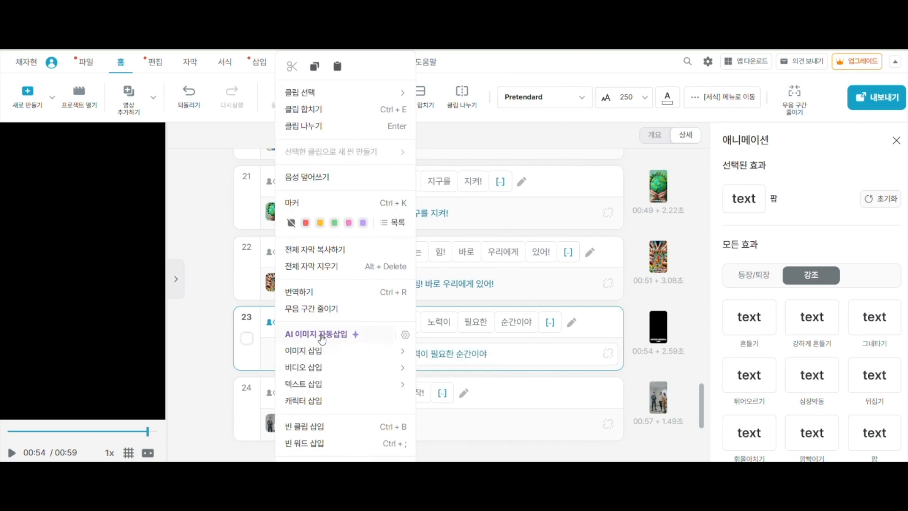
left_click(321, 338)
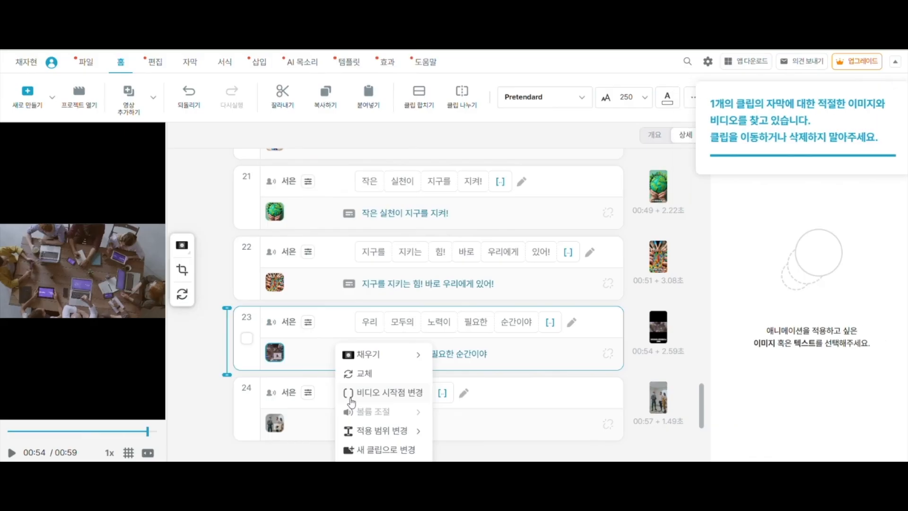
left_click(274, 358)
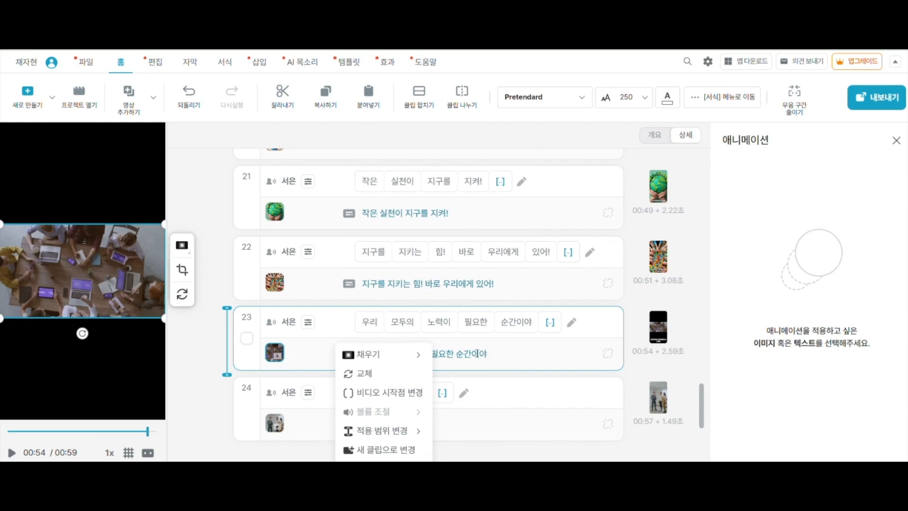
Extend the narration of clip 18 to "대중교통 이용하기, 자전거 타기"
scroll(477, 353, "up", 6)
mouse_move(507, 328)
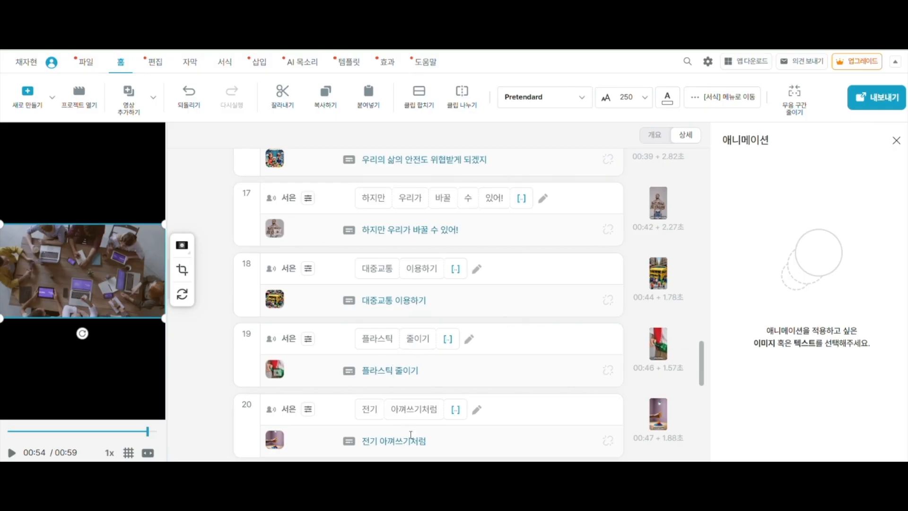
left_click(476, 270)
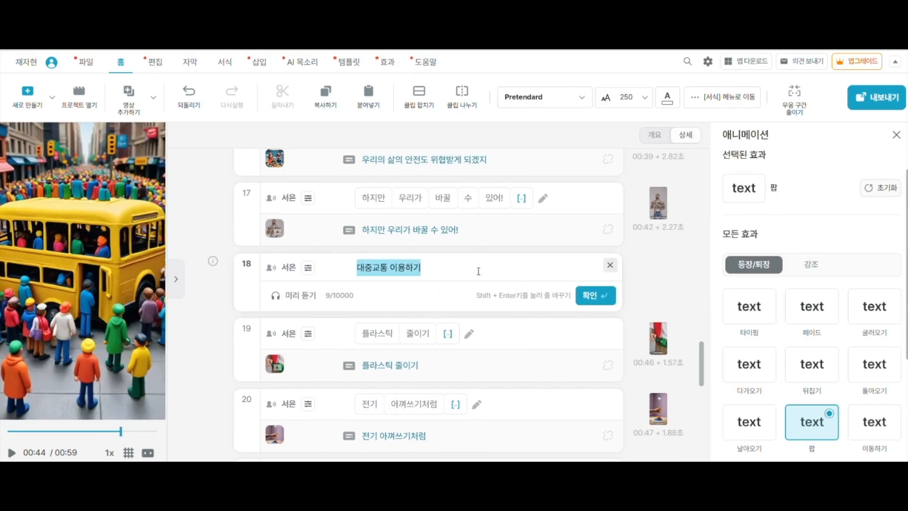
left_click(439, 269)
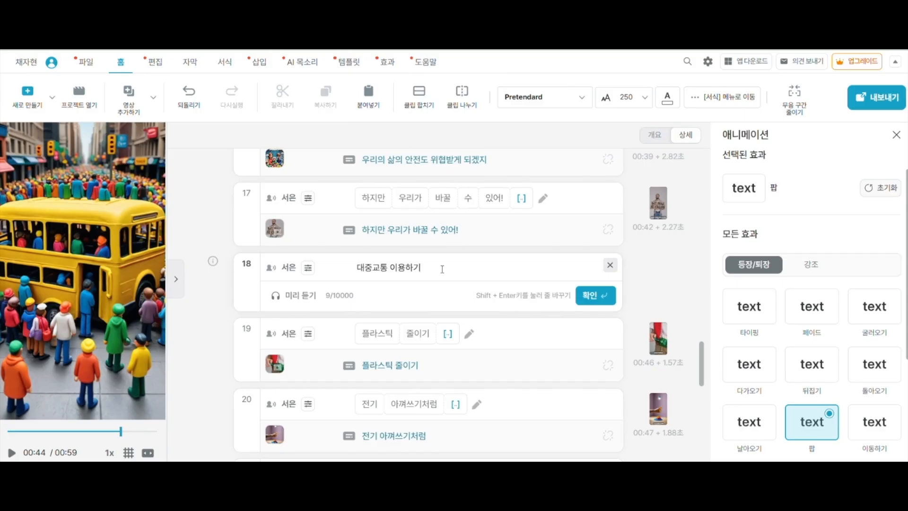
type(", 자전거 티")
type("기")
left_click(592, 296)
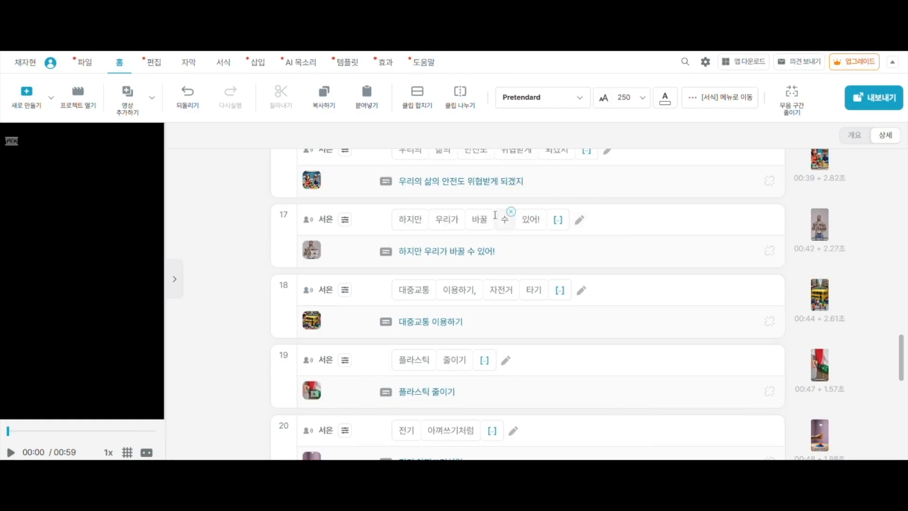
Start exporting the project as a video file (mp4), opening its export settings
mouse_move(478, 204)
left_click(877, 106)
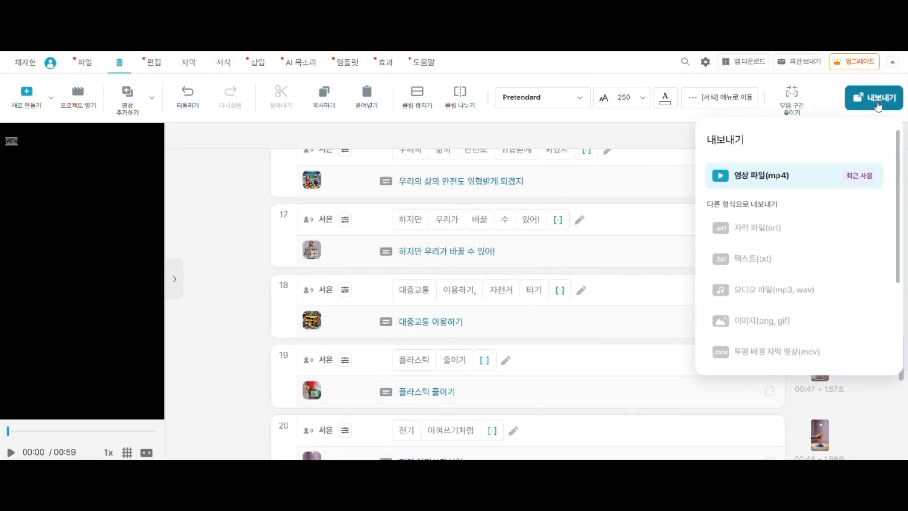
left_click(763, 179)
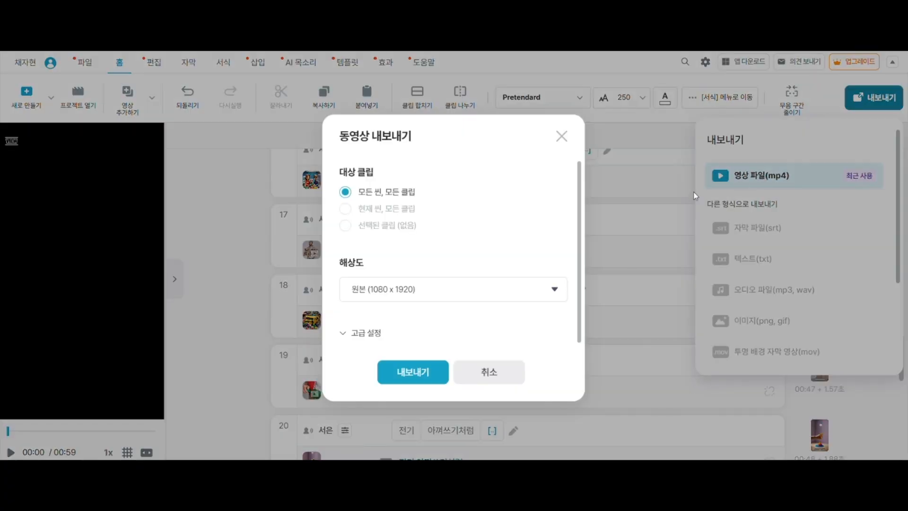